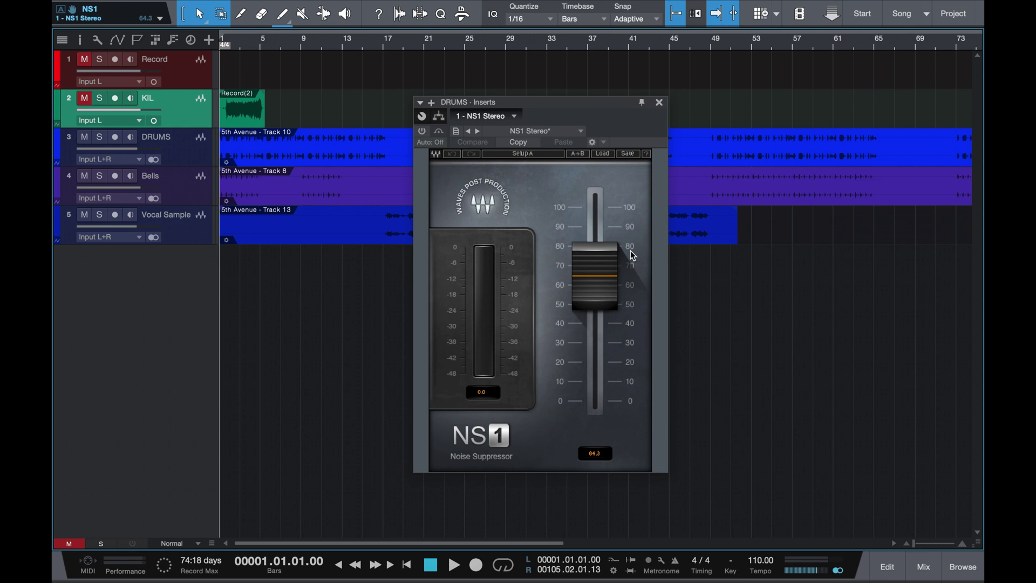
Close the DRUMS noise suppressor window and zoom the arrangement back to the song start.
click(659, 102)
key(w)
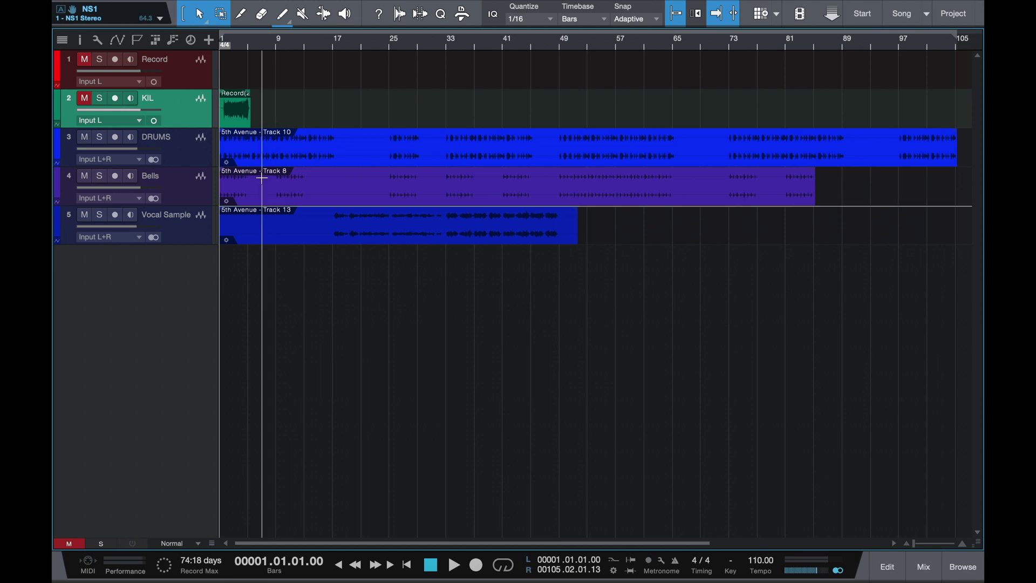
click(262, 225)
scroll(262, 224, up, 2)
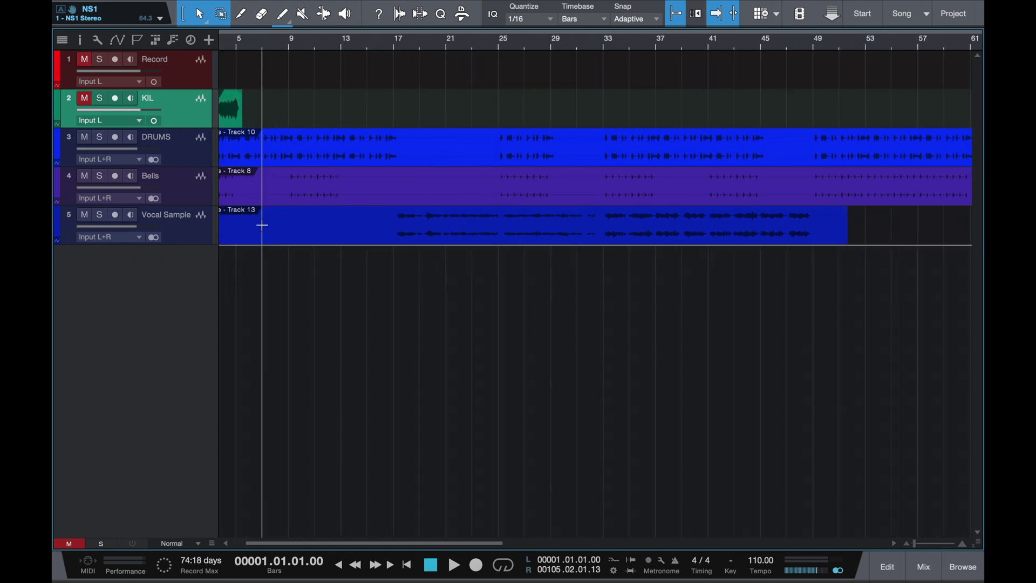
scroll(262, 225, left, 2)
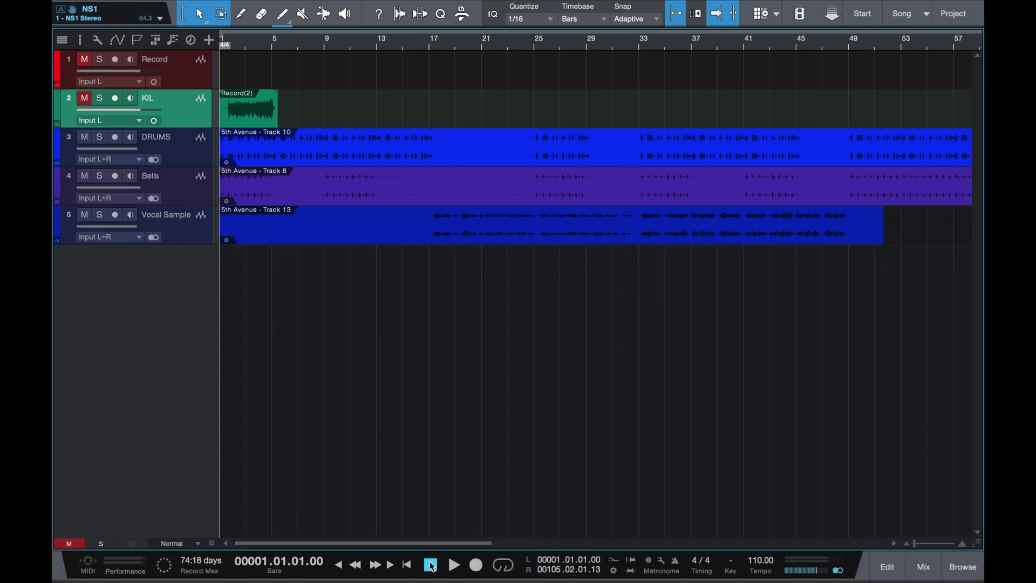
click(431, 566)
Briefly open and close the mixer console, then play the song from bar 1 and stop.
click(923, 568)
click(923, 567)
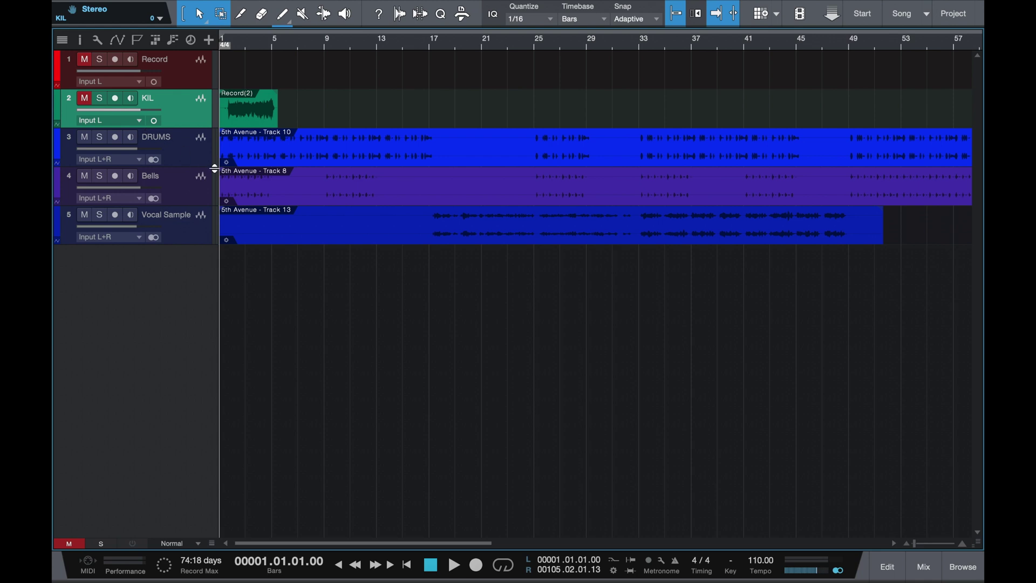
key(space)
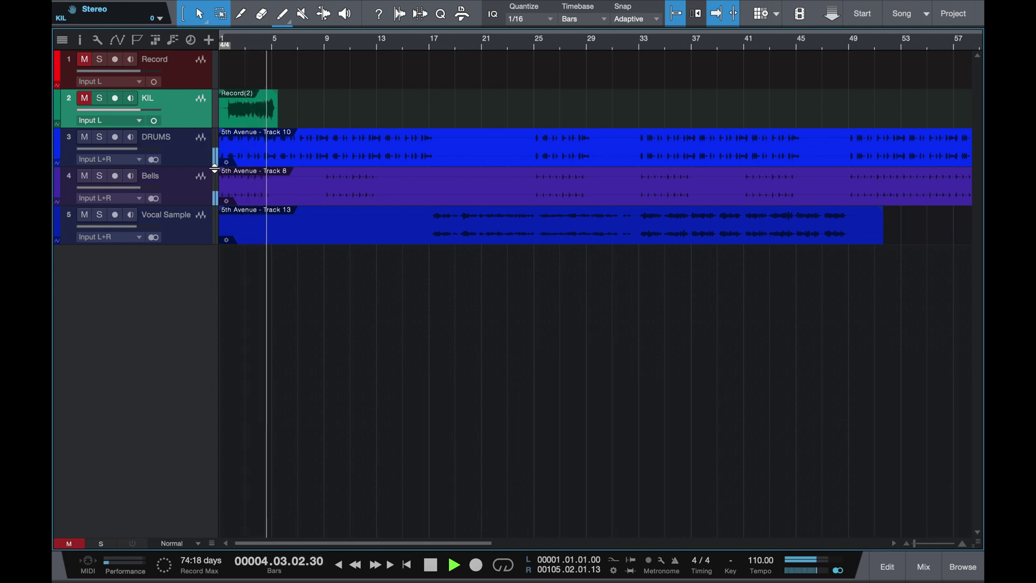
key(space)
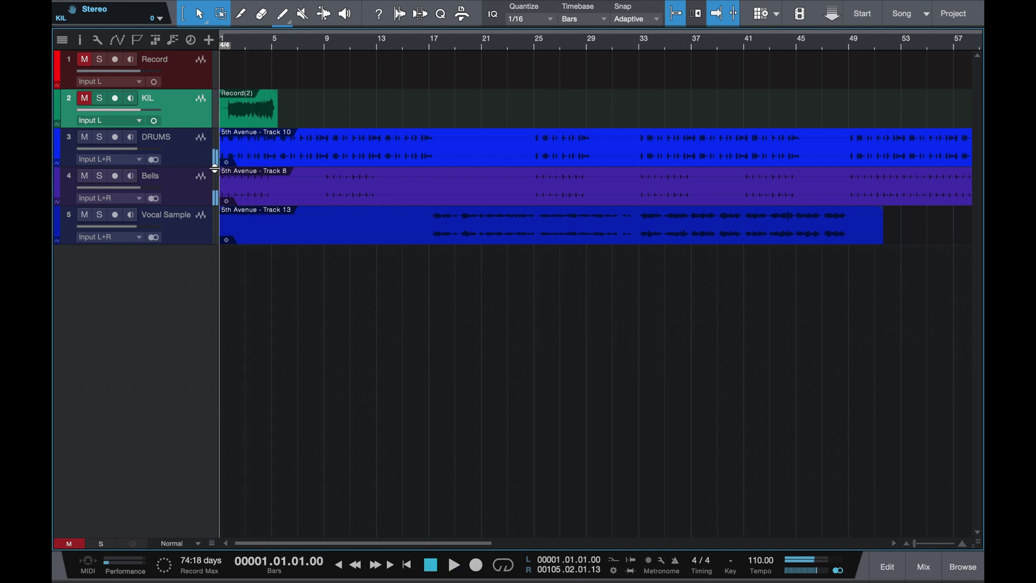
Unmute the KIL track and play the song to listen, then stop at the start.
click(84, 103)
key(space)
key(space)
key(space)
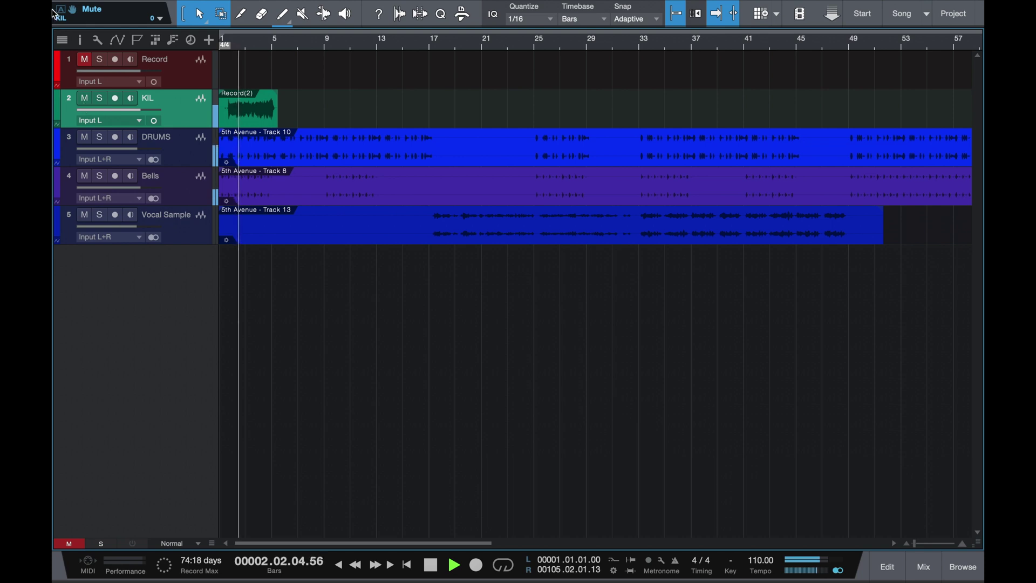
mouse_move(140, 116)
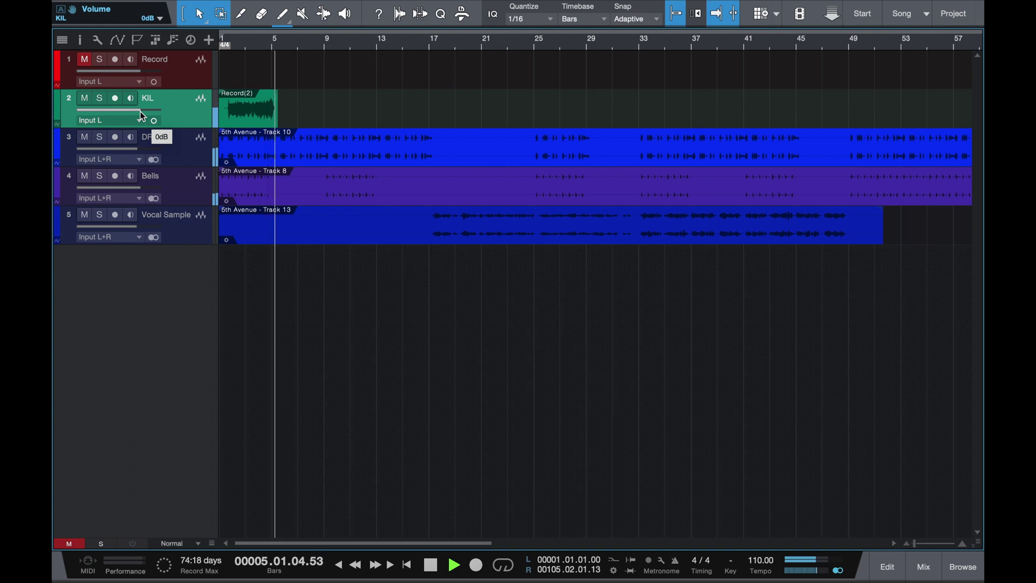
key(space)
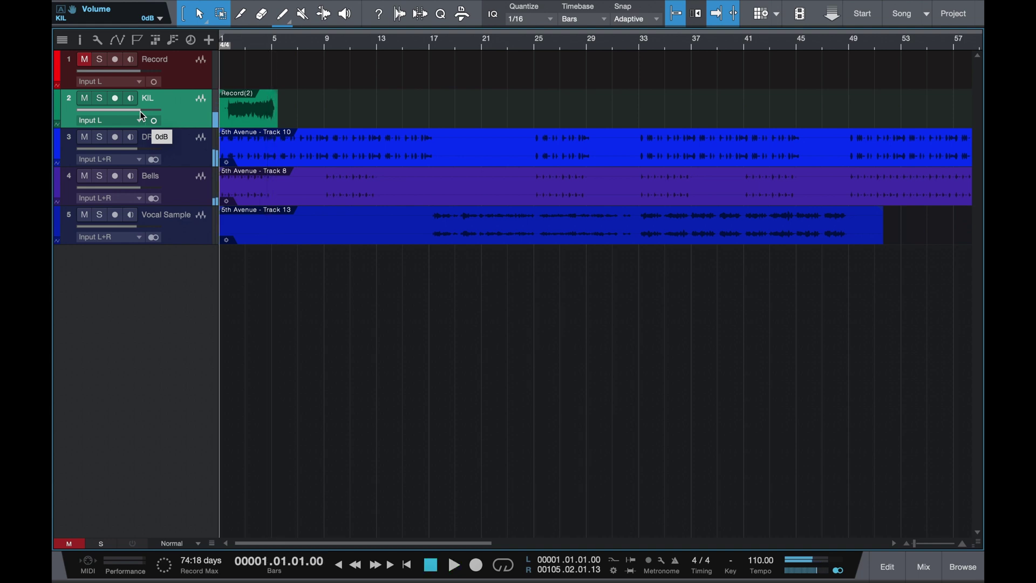
Open the mixer console, solo Bells, and bring up its NS1 Stereo noise suppressor window.
click(922, 576)
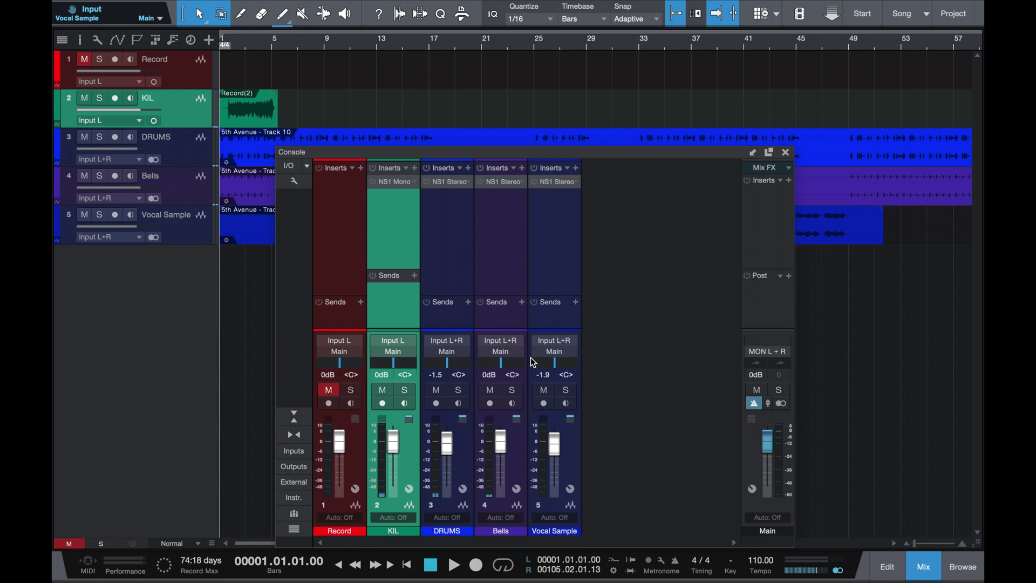
click(100, 176)
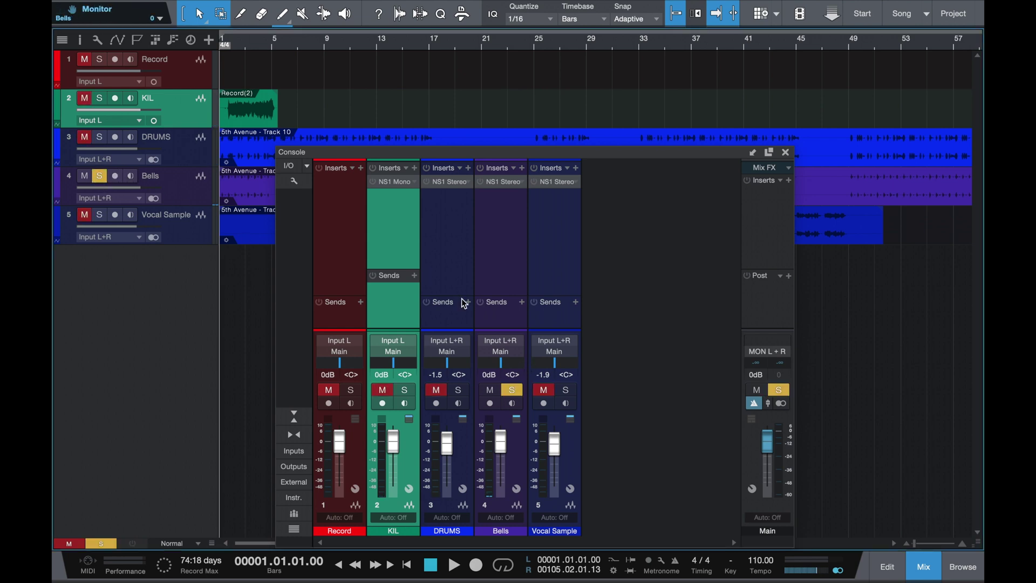
click(489, 183)
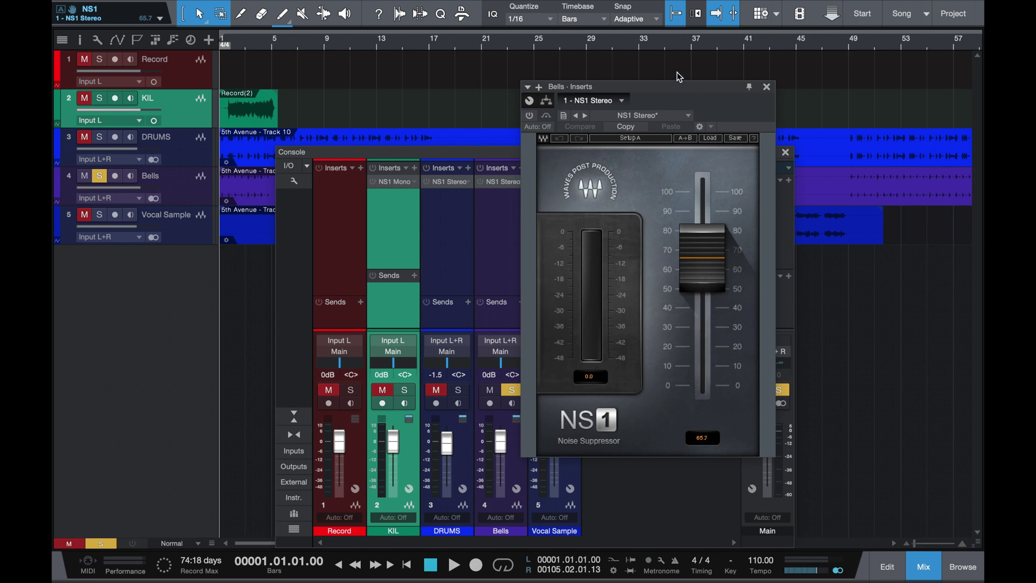
drag(666, 85, 522, 90)
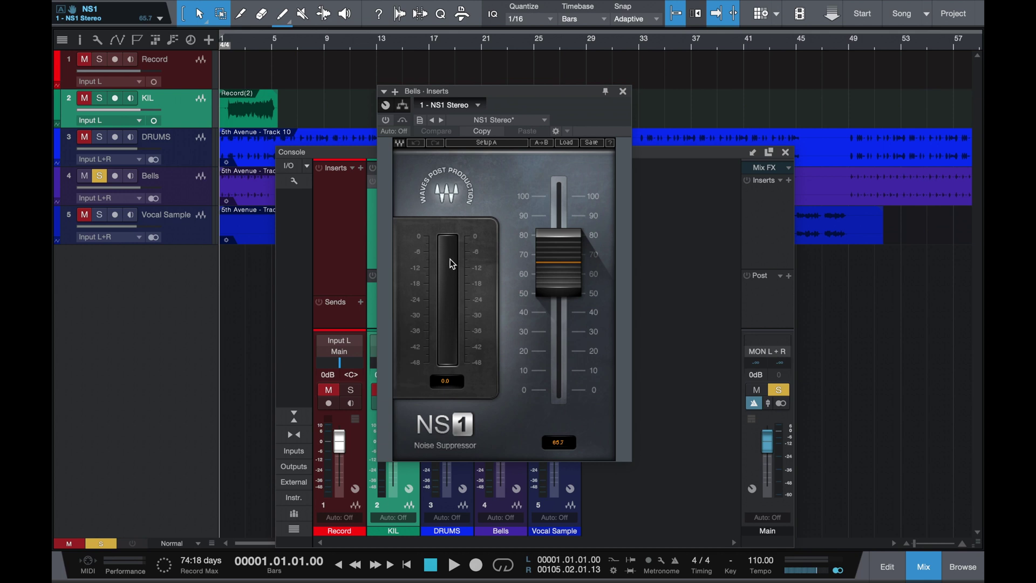
Play the soloed Bells, toggling the NS1 power off and on to compare, then stop.
key(space)
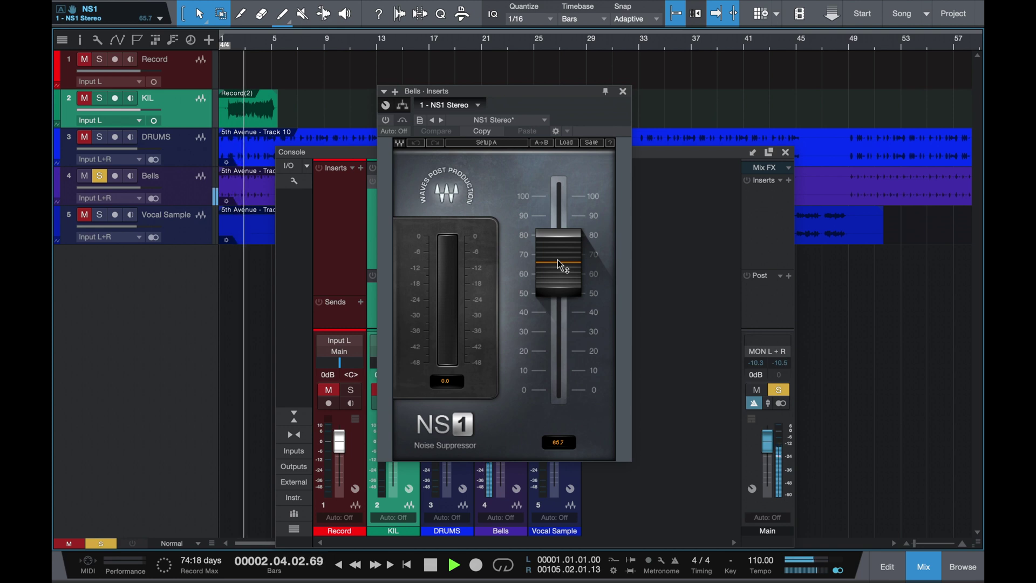
key(space)
click(385, 120)
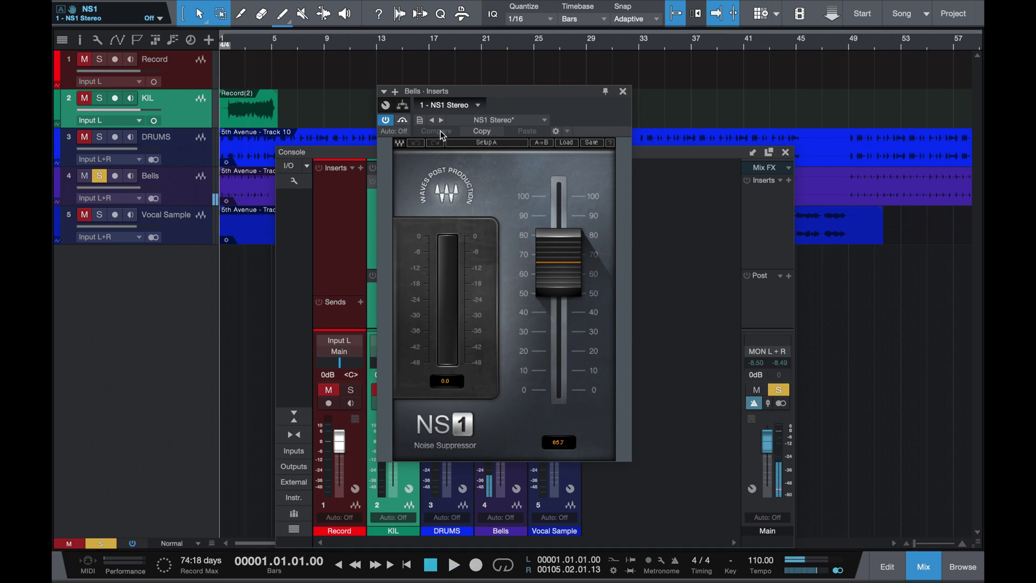
key(space)
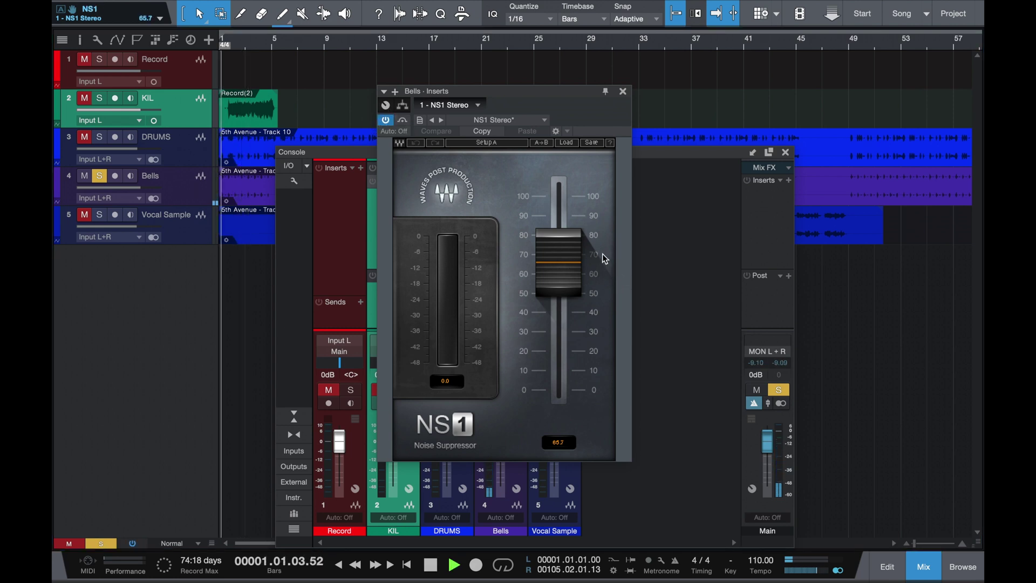
click(385, 121)
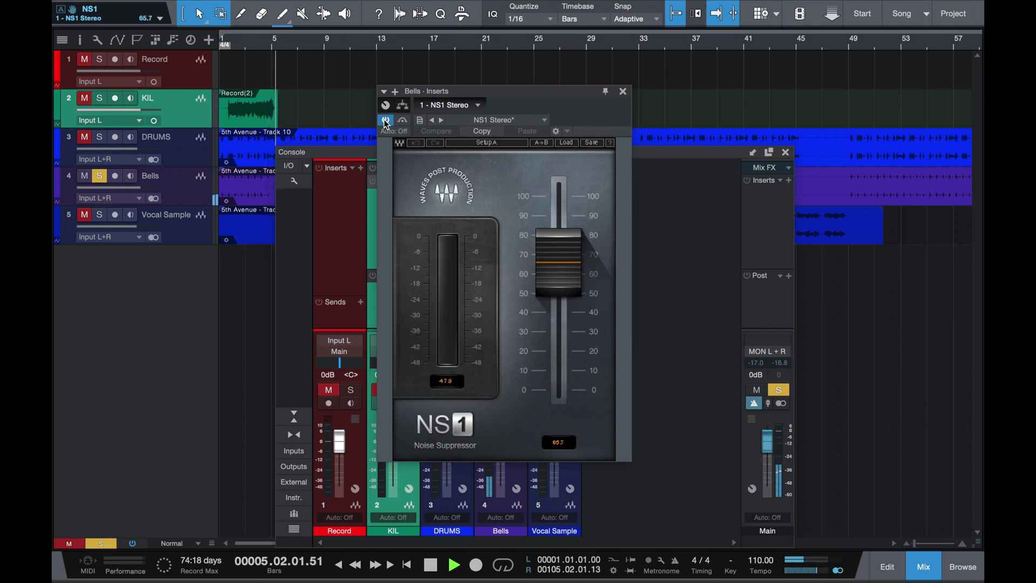
key(space)
key(space)
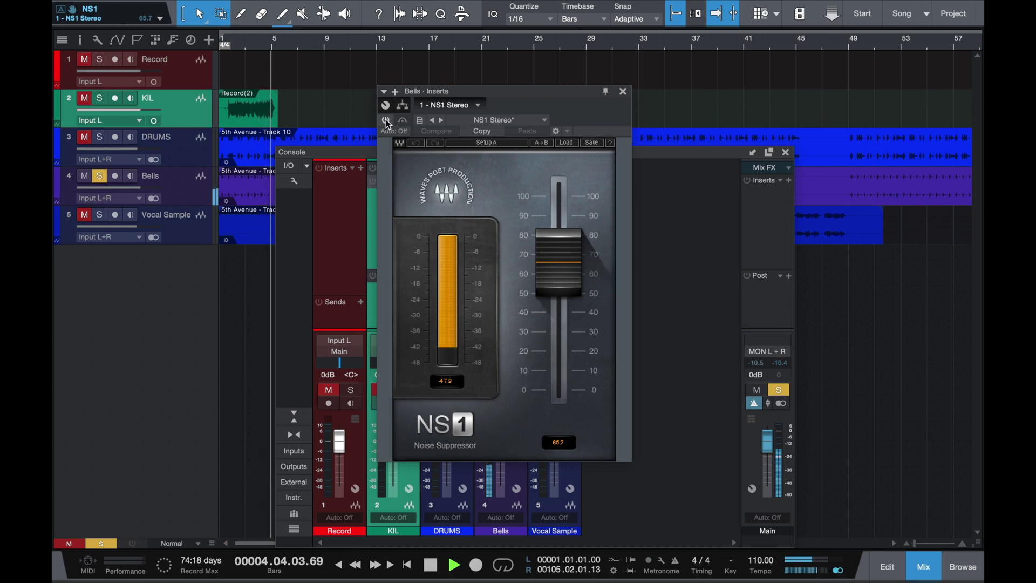
key(space)
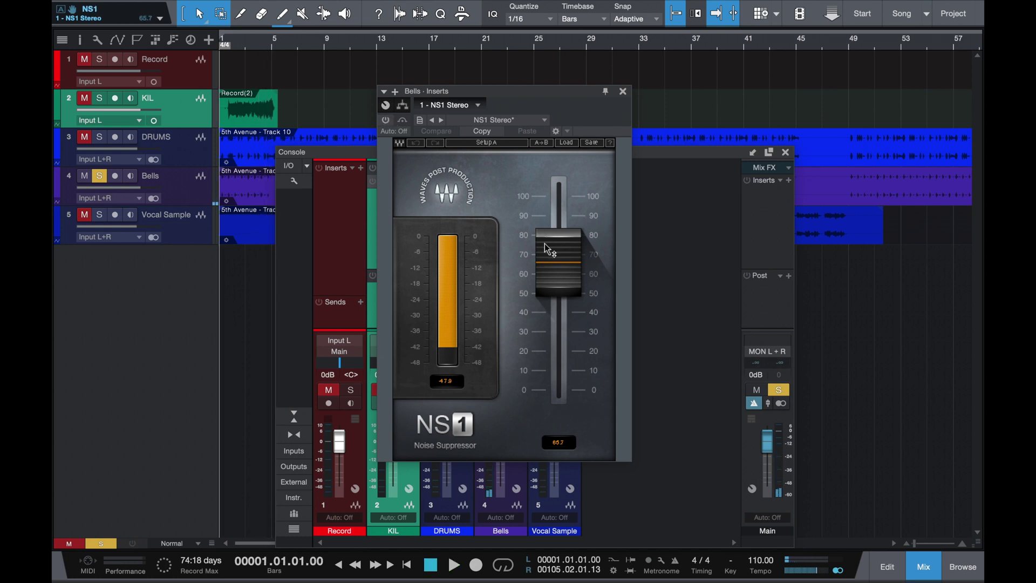
Drop the Bells NS1 suppression to 0.0, re-enable it, and raise it again during playback.
drag(549, 249, 553, 378)
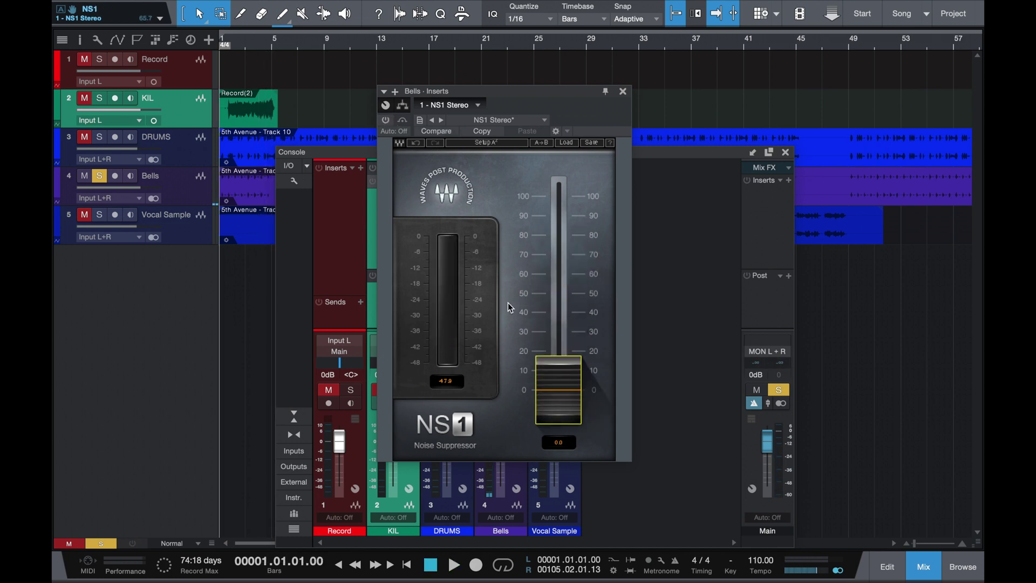
click(386, 120)
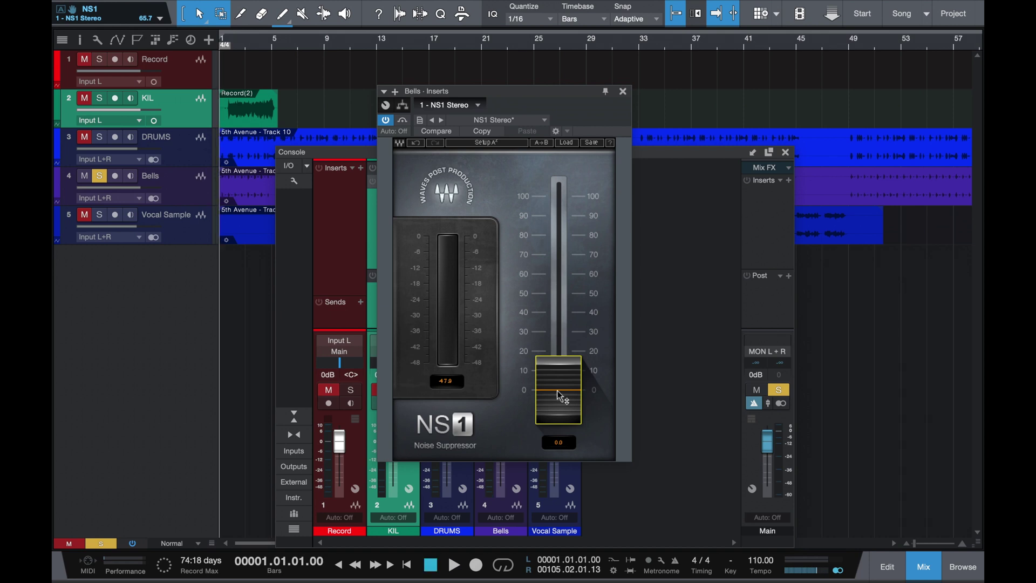
key(space)
drag(562, 397, 556, 204)
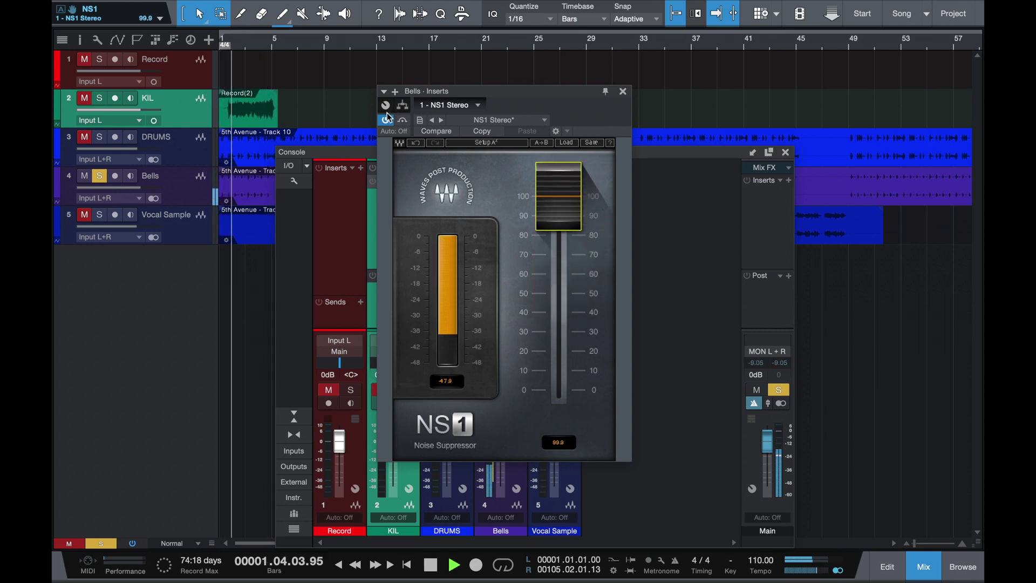
key(space)
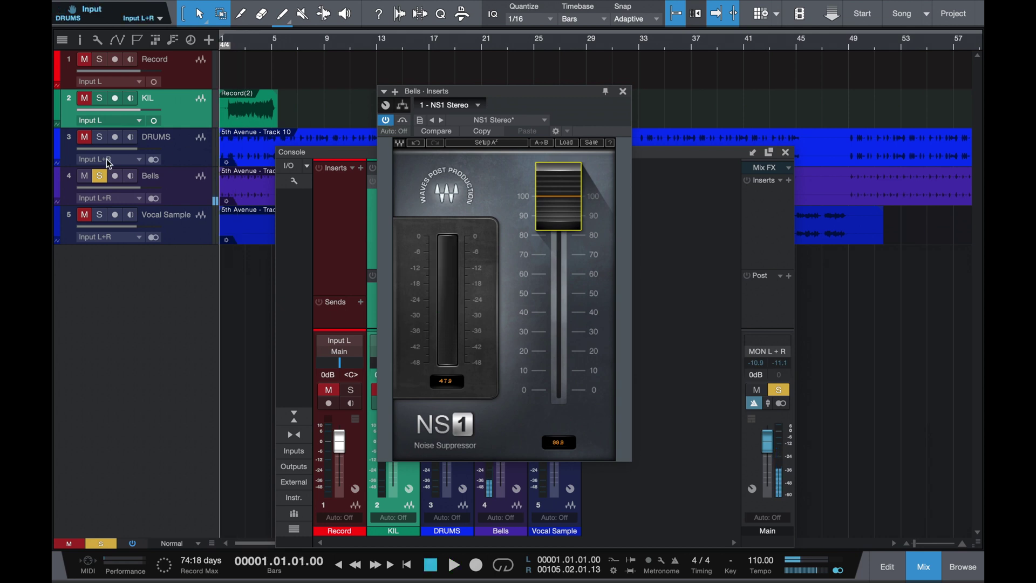
Unsolo Bells, compare the NS1 bypassed in the full mix, then set suppression to about 68.
click(100, 175)
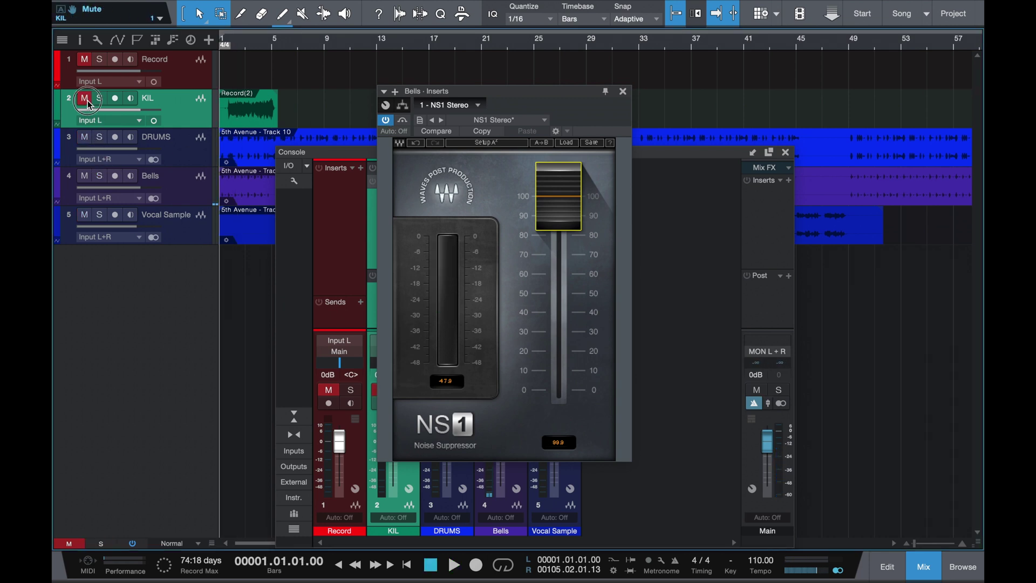
key(space)
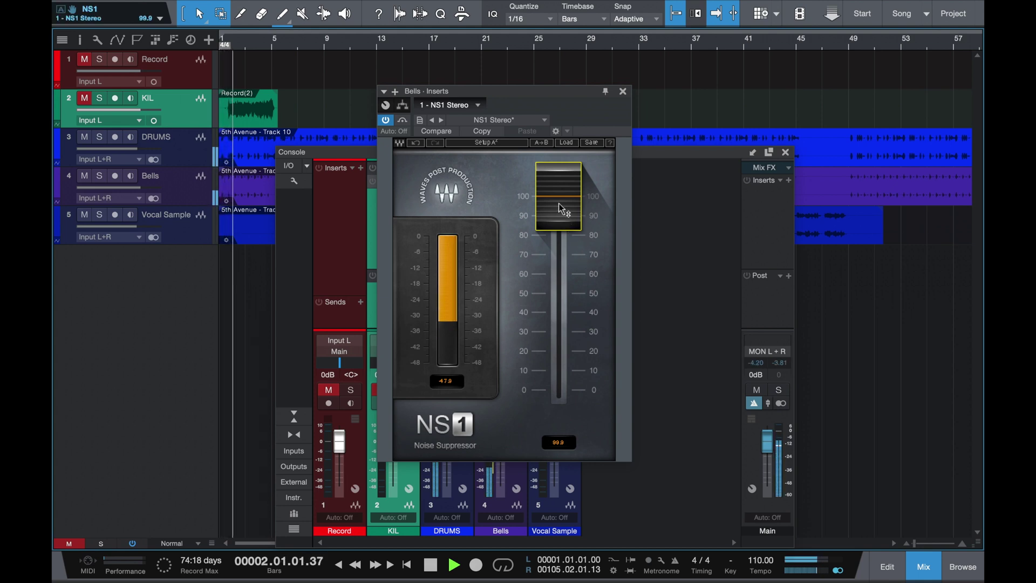
click(387, 120)
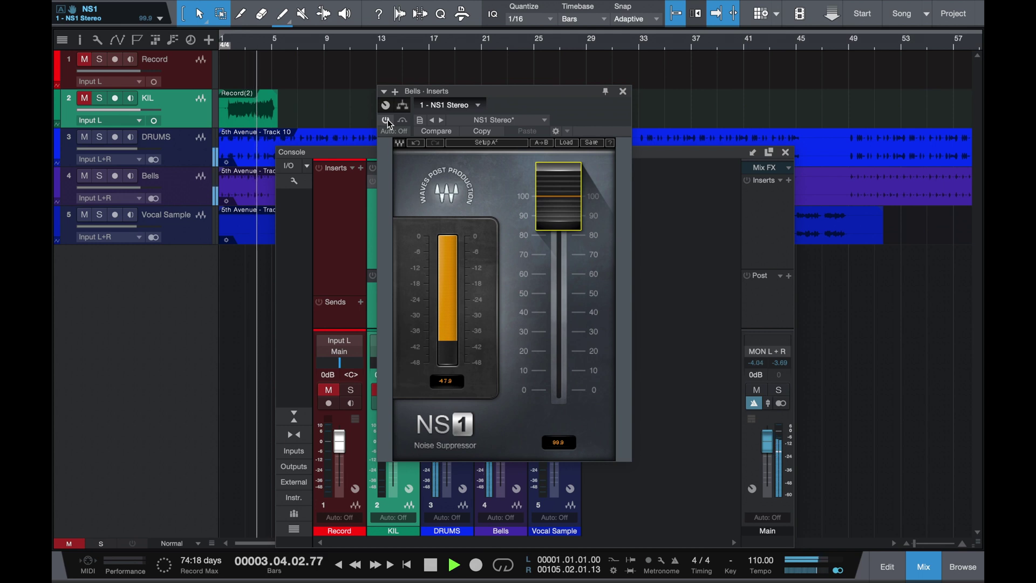
key(space)
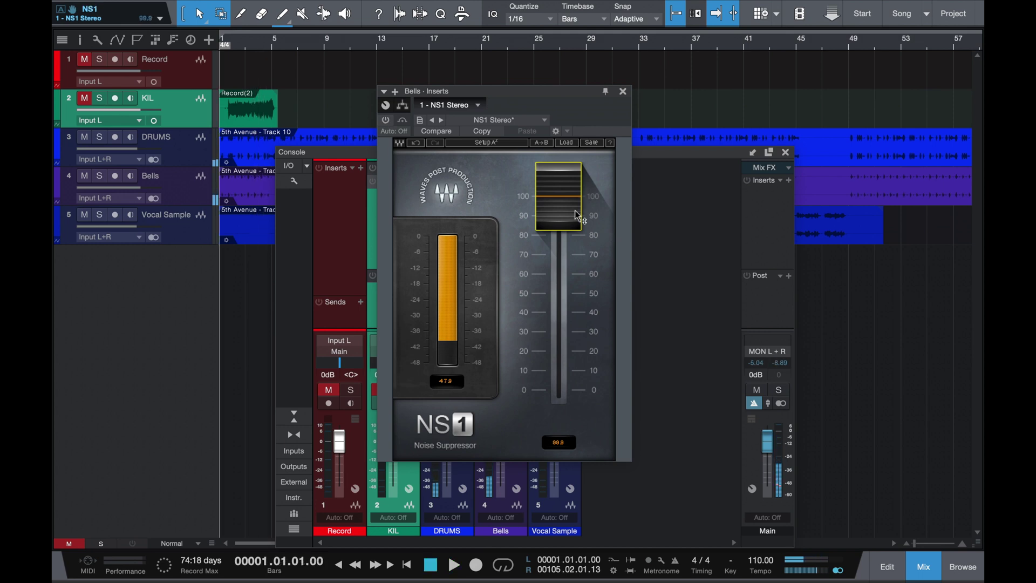
drag(558, 196, 558, 263)
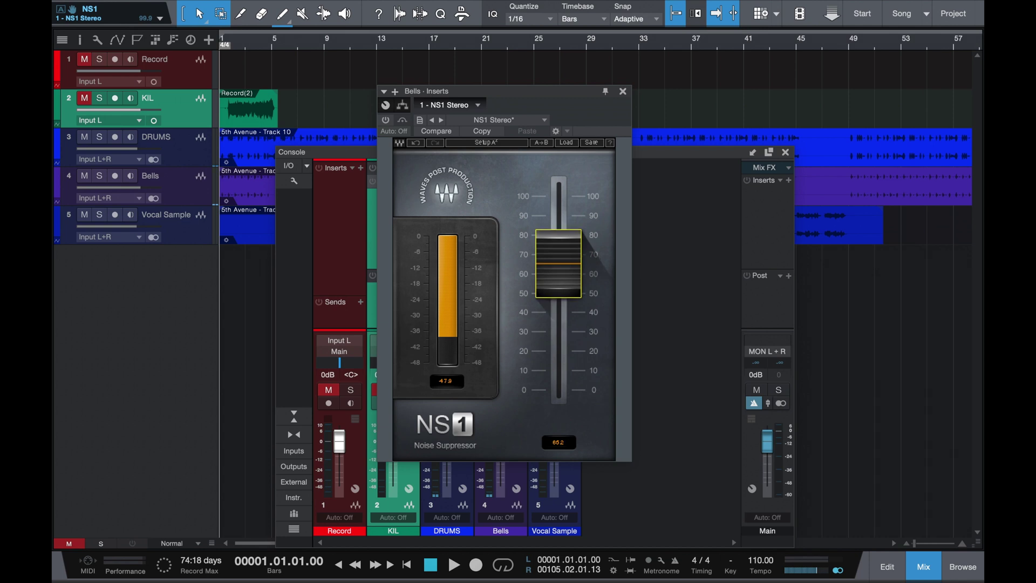
Close the Bells NS1 window, solo DRUMS, play it briefly, and select the DRUMS channel.
click(622, 92)
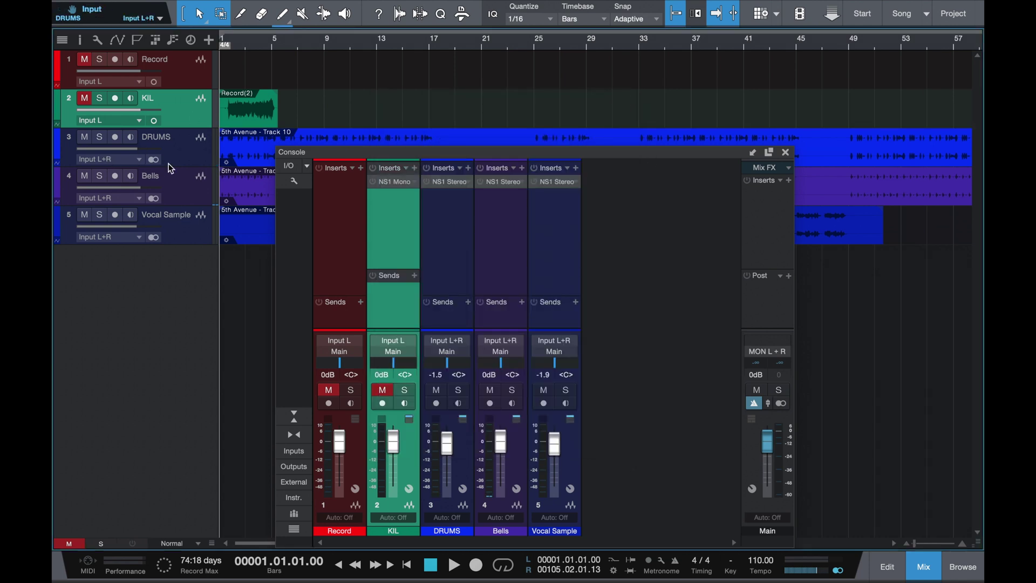
click(100, 138)
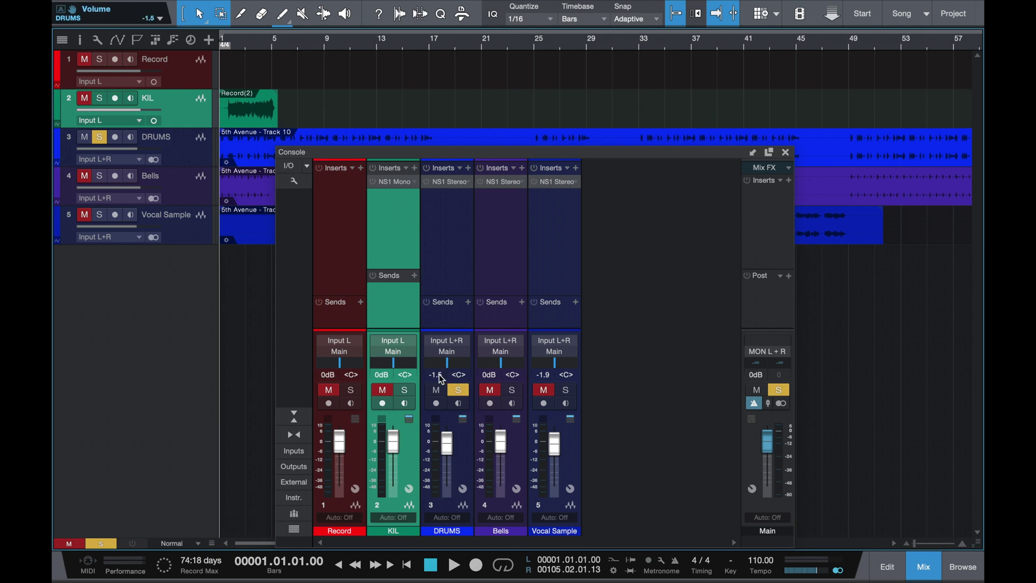
key(space)
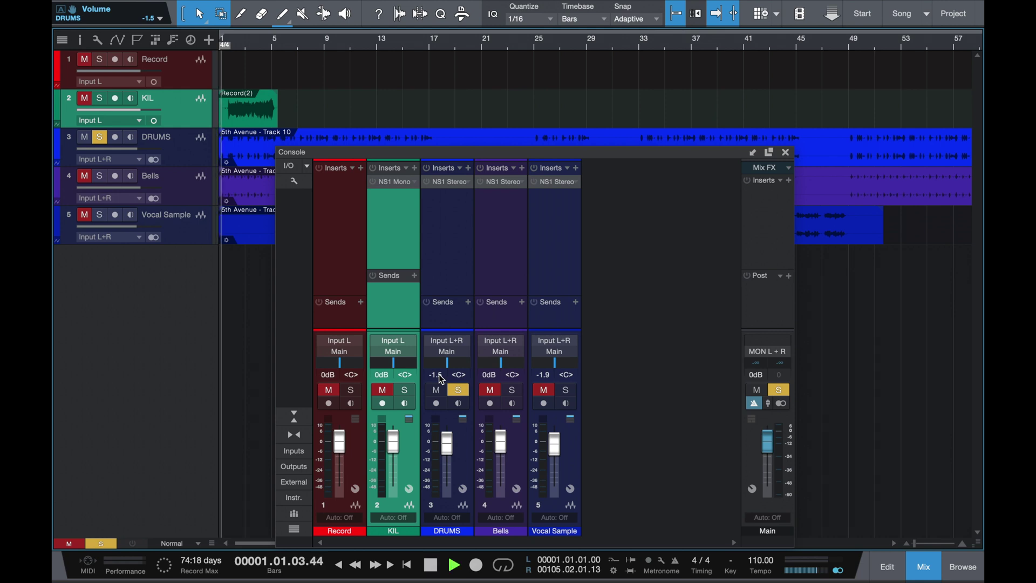
key(space)
click(429, 182)
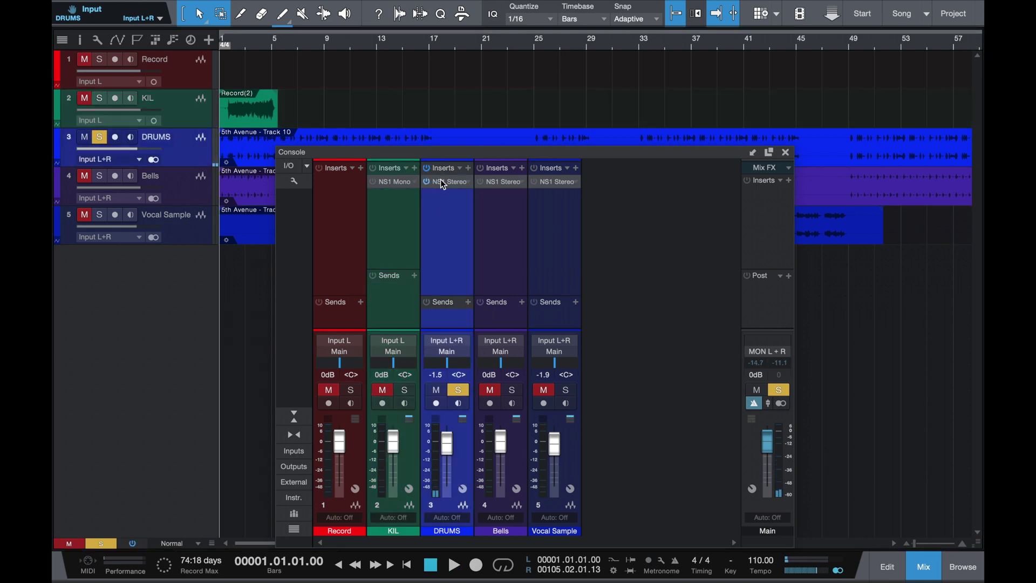
Open the DRUMS NS1 at 84.3 and compare it soloed, in the mix, and bypassed, ending unsoloed.
click(441, 182)
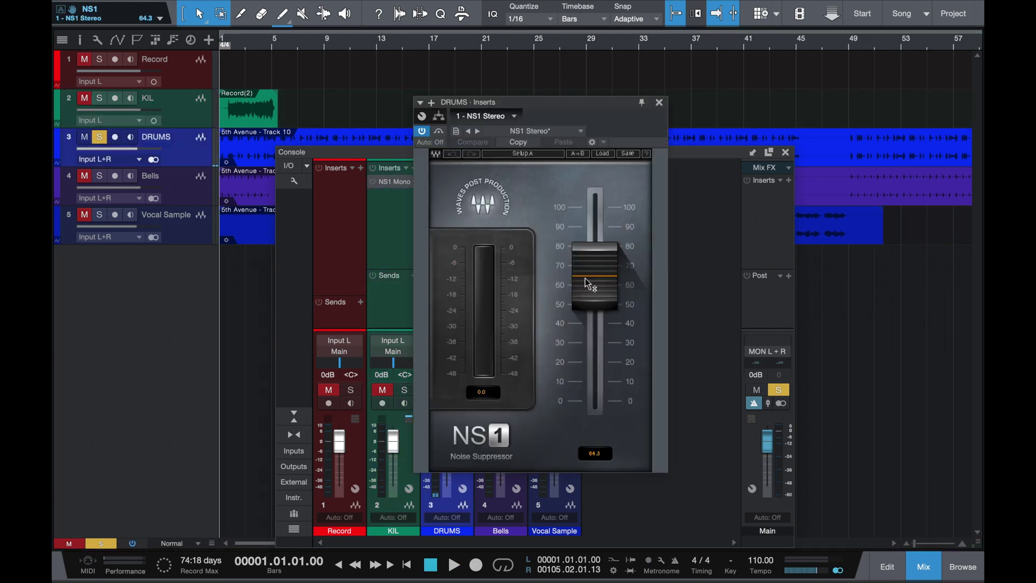
key(space)
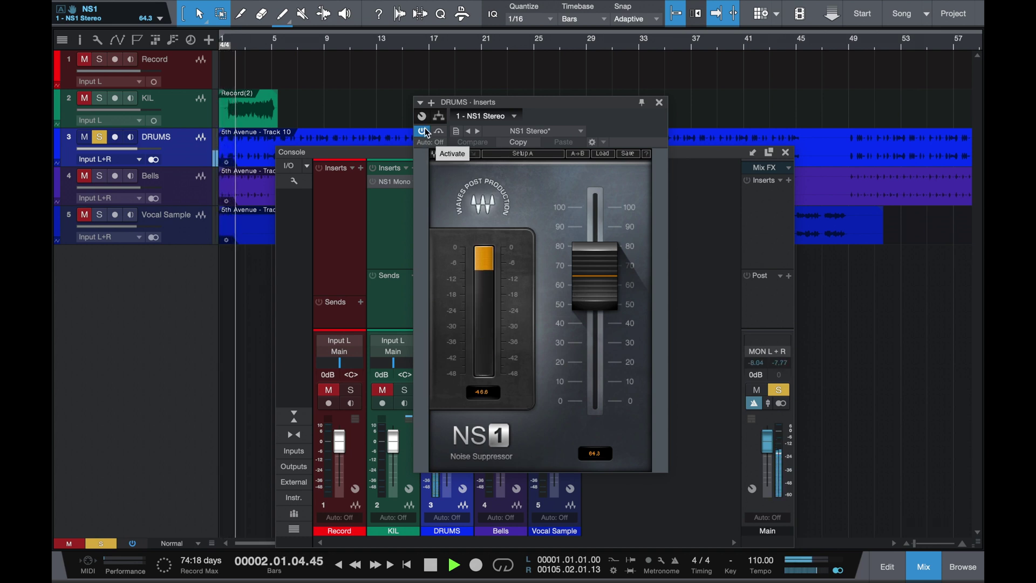
click(98, 137)
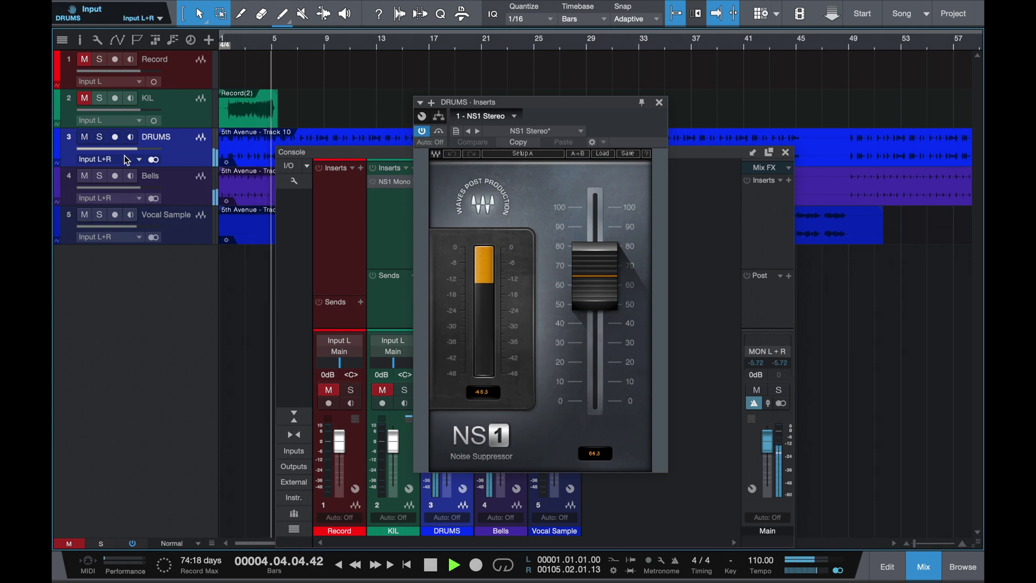
click(99, 136)
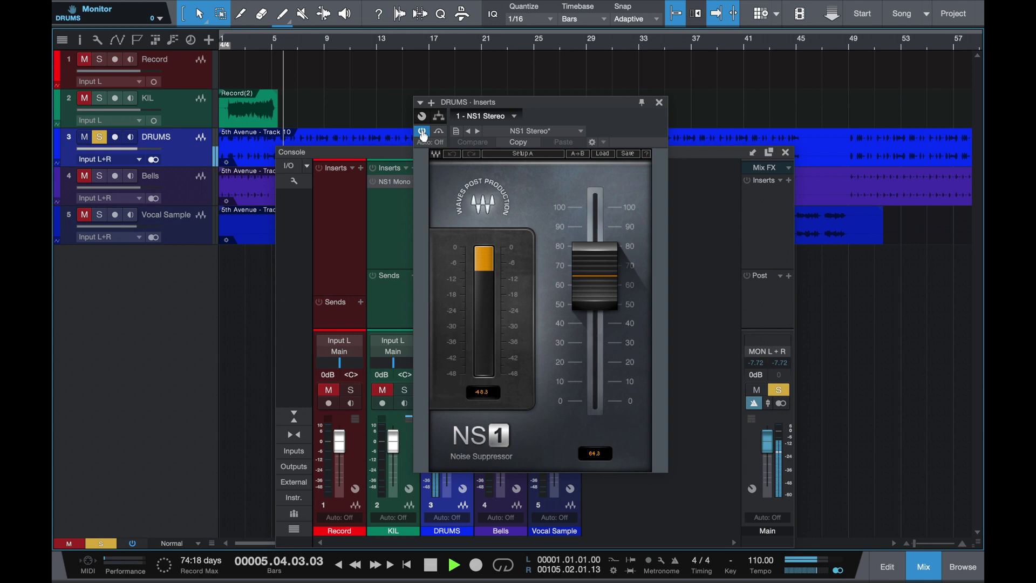
click(423, 132)
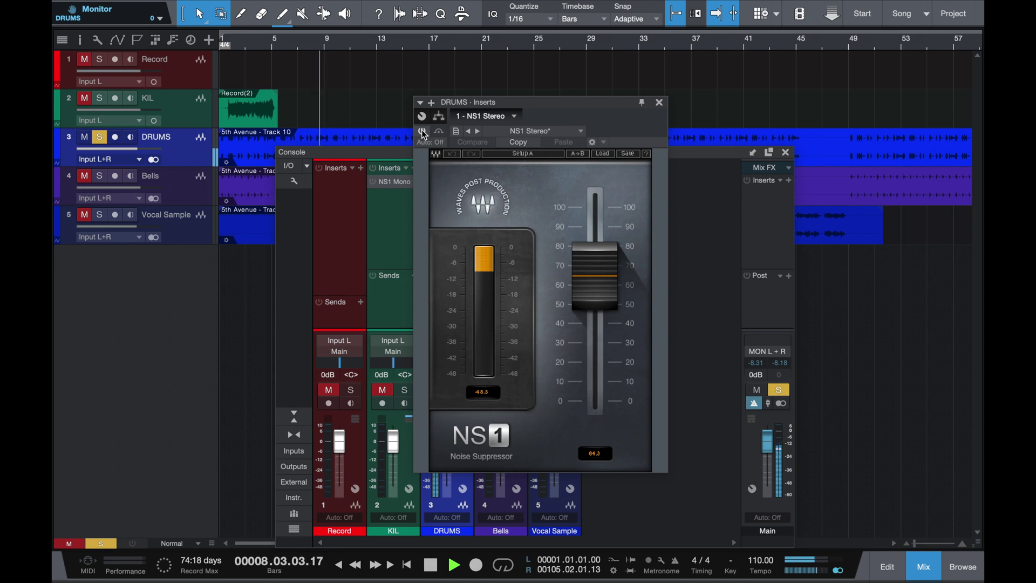
click(424, 132)
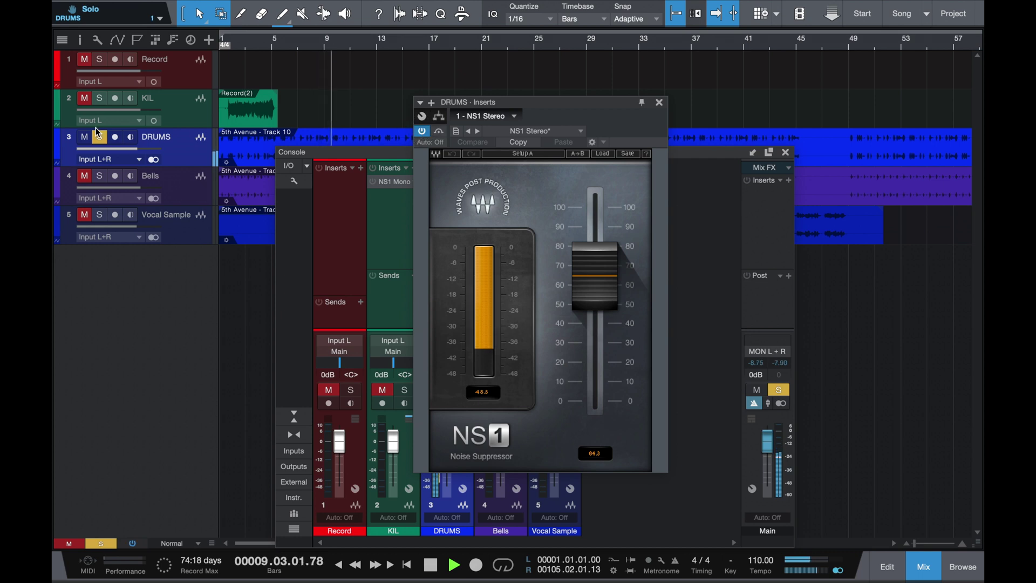
click(100, 136)
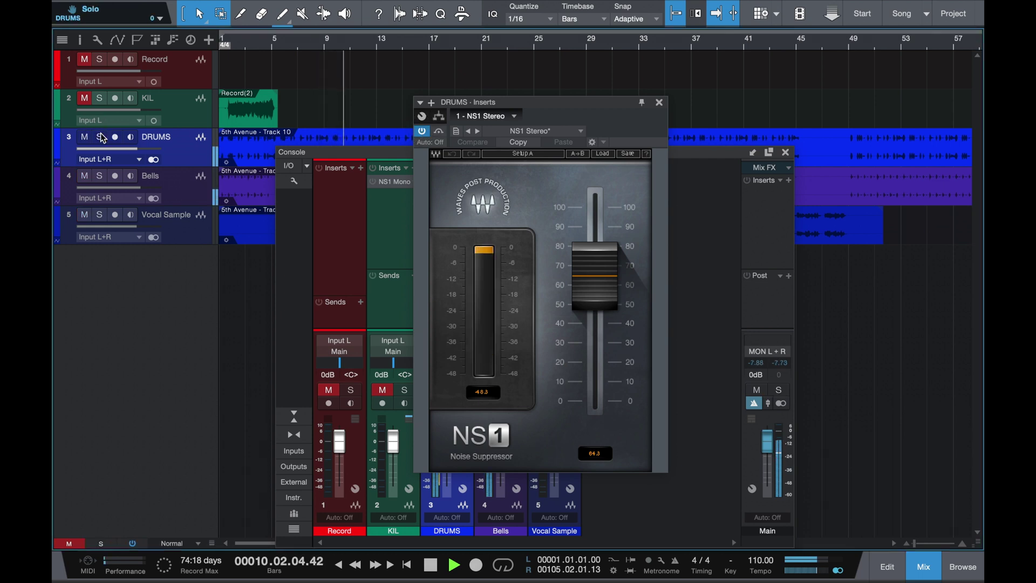
key(space)
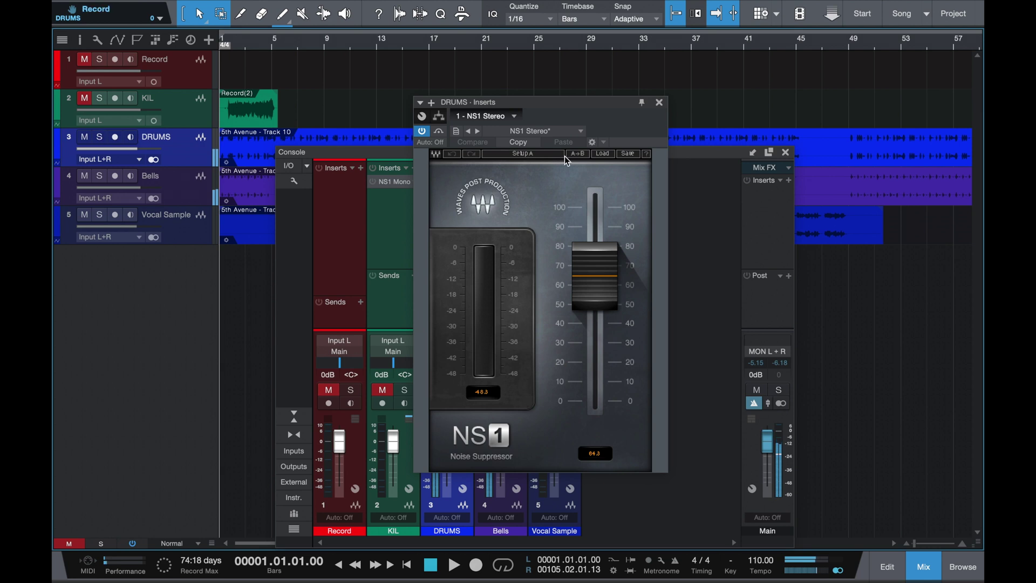
Close the DRUMS NS1 window and reposition the mixer console slightly lower and right.
click(659, 102)
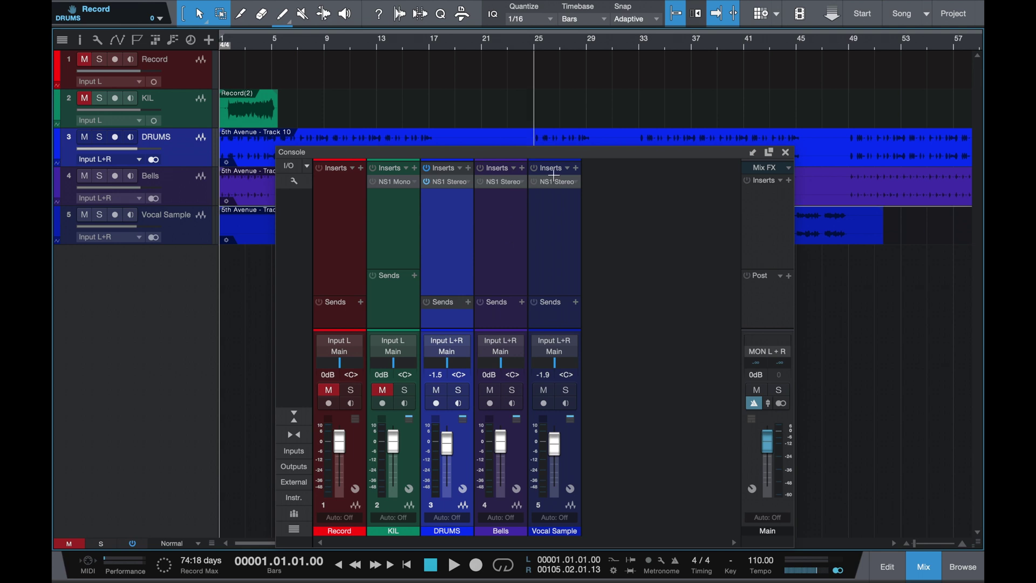
drag(562, 157, 536, 236)
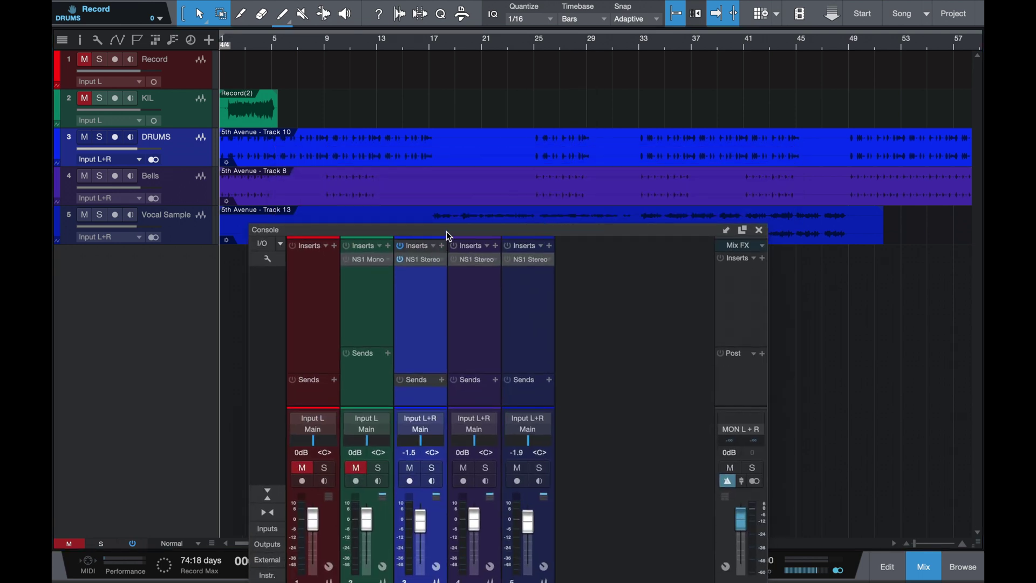
drag(448, 231, 502, 170)
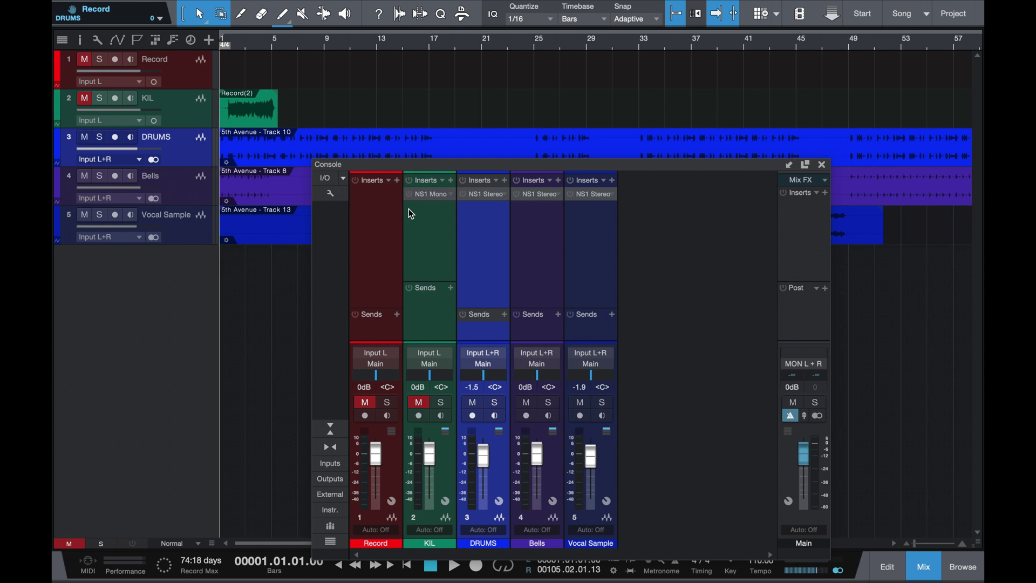
Unmute and solo KIL, then activate its NS1 Mono suppressor at about 83.7 during playback.
click(92, 98)
click(99, 98)
key(space)
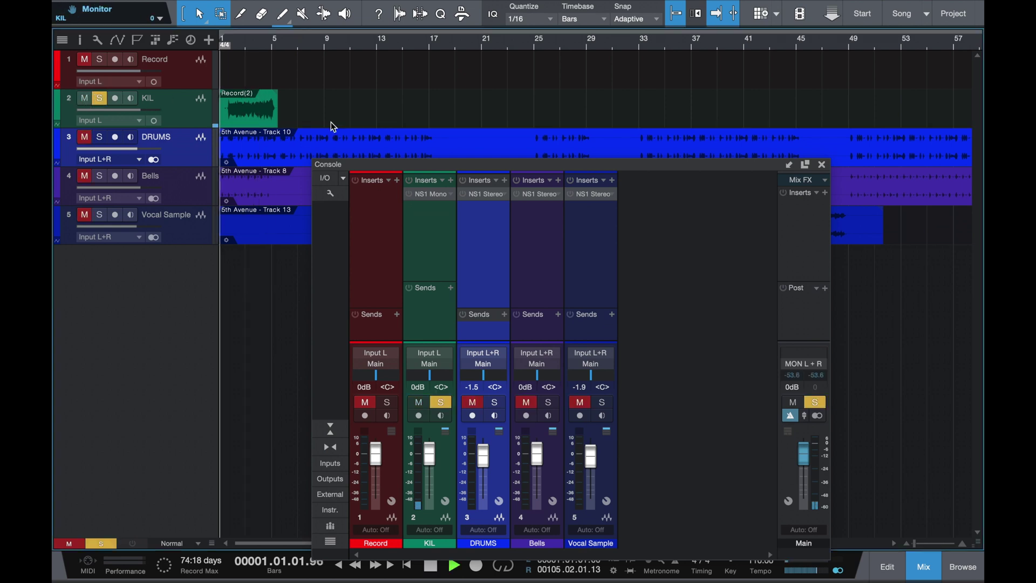
click(421, 195)
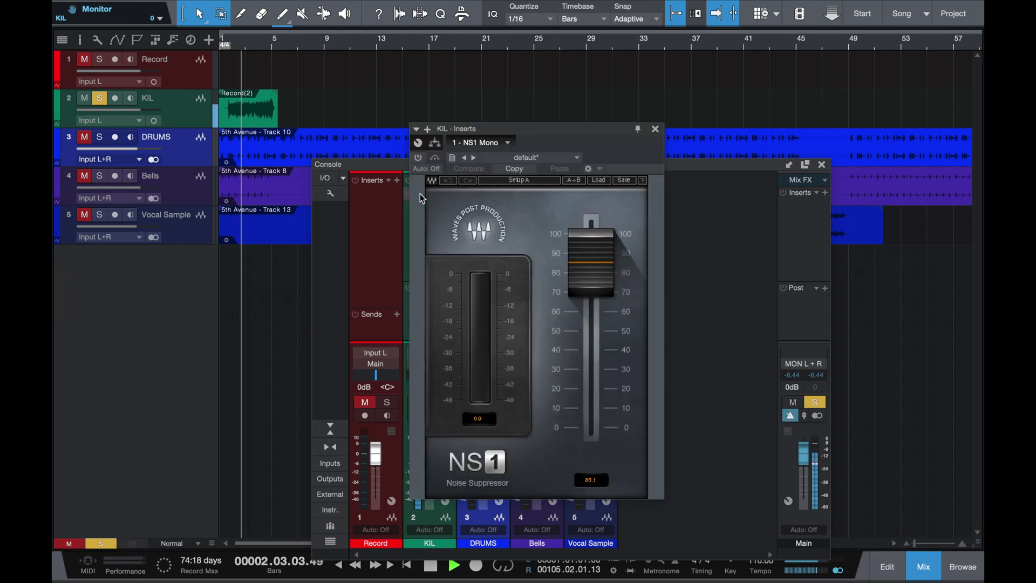
click(419, 158)
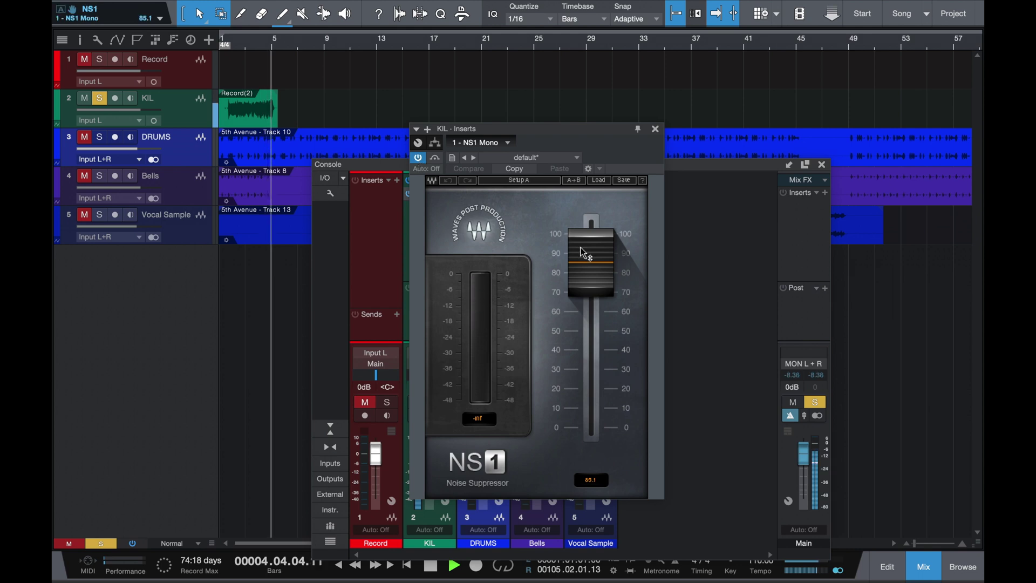
drag(591, 246, 591, 249)
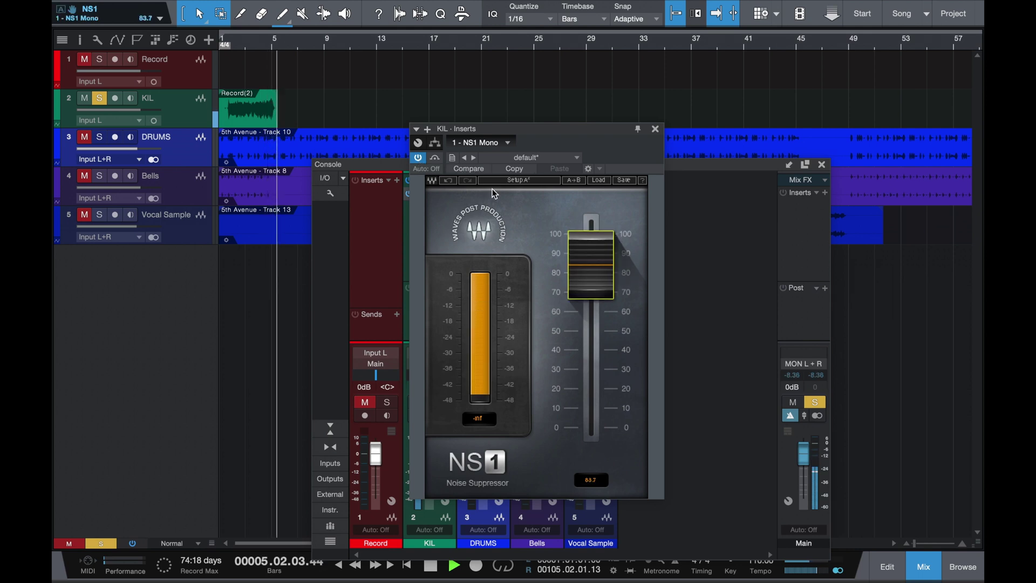
Compare the KIL noise suppressor bypassed and active on the soloed track, then stop.
click(419, 158)
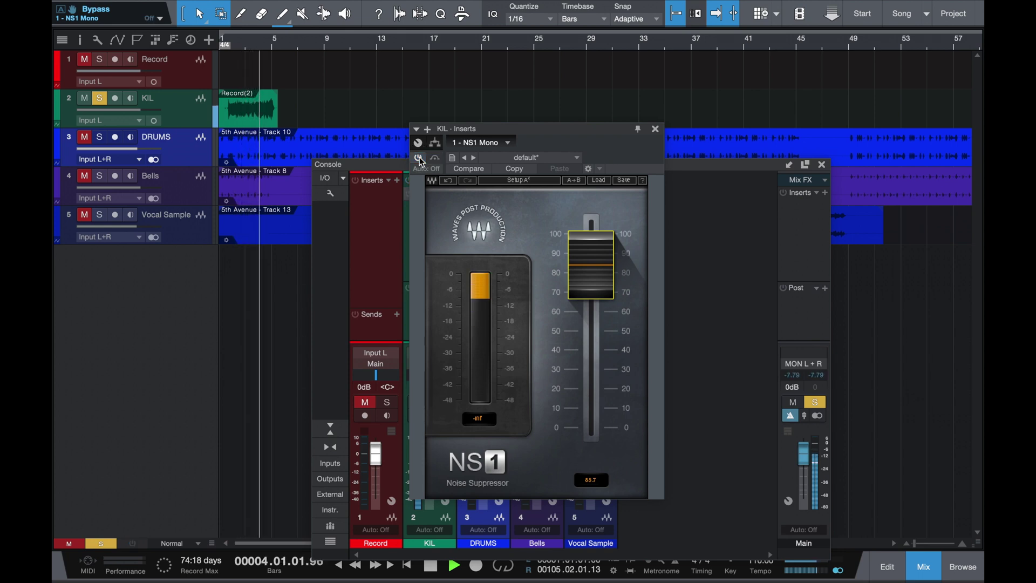
click(419, 158)
key(space)
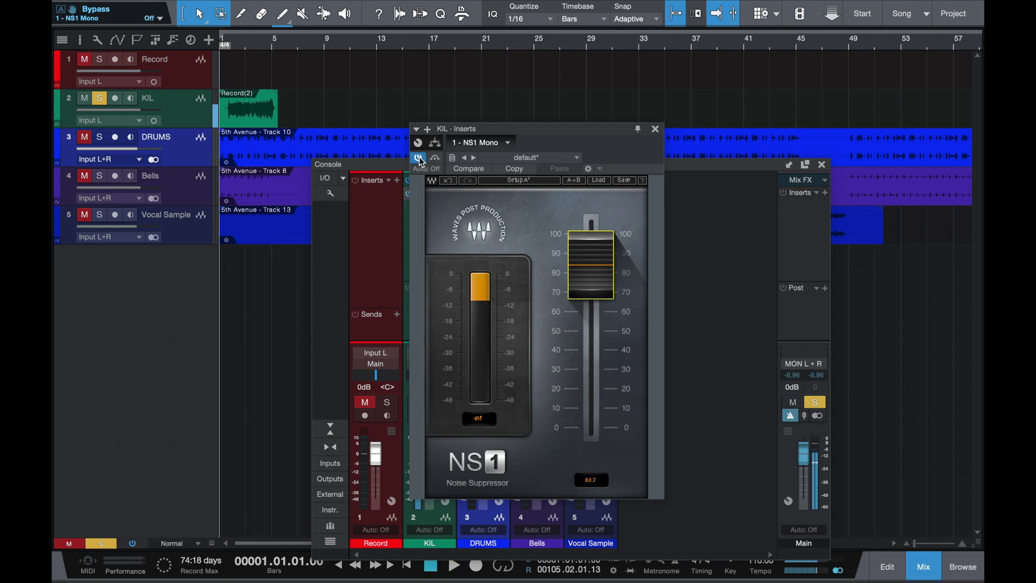
Unsolo KIL and compare its noise suppressor bypassed and active in the full mix.
click(100, 98)
click(418, 160)
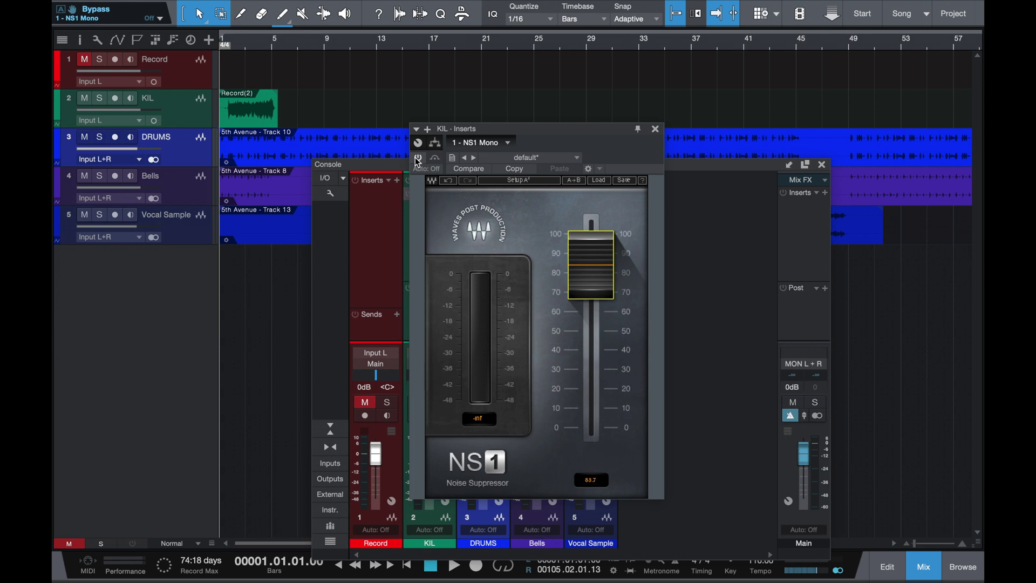
key(space)
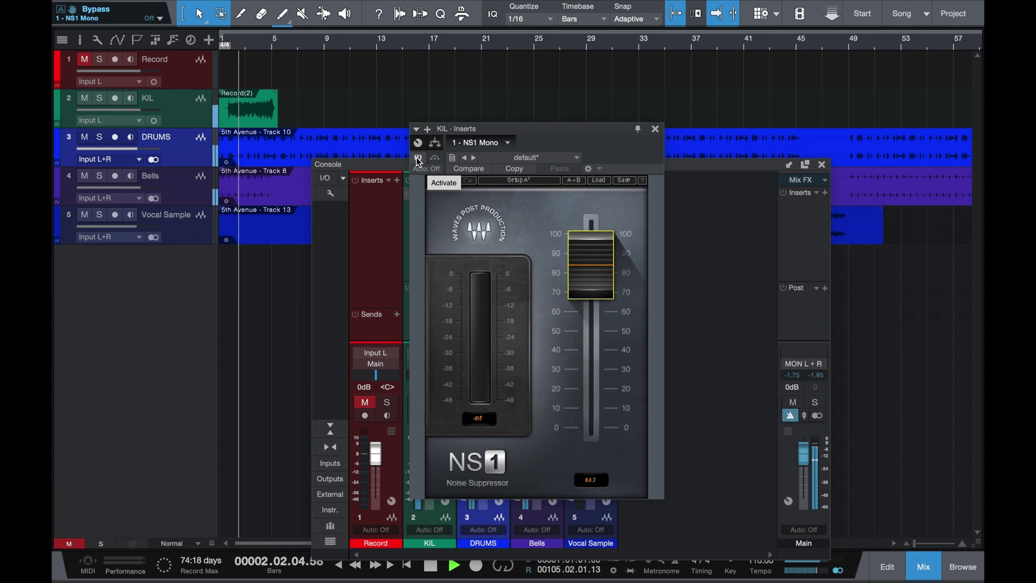
key(space)
click(419, 159)
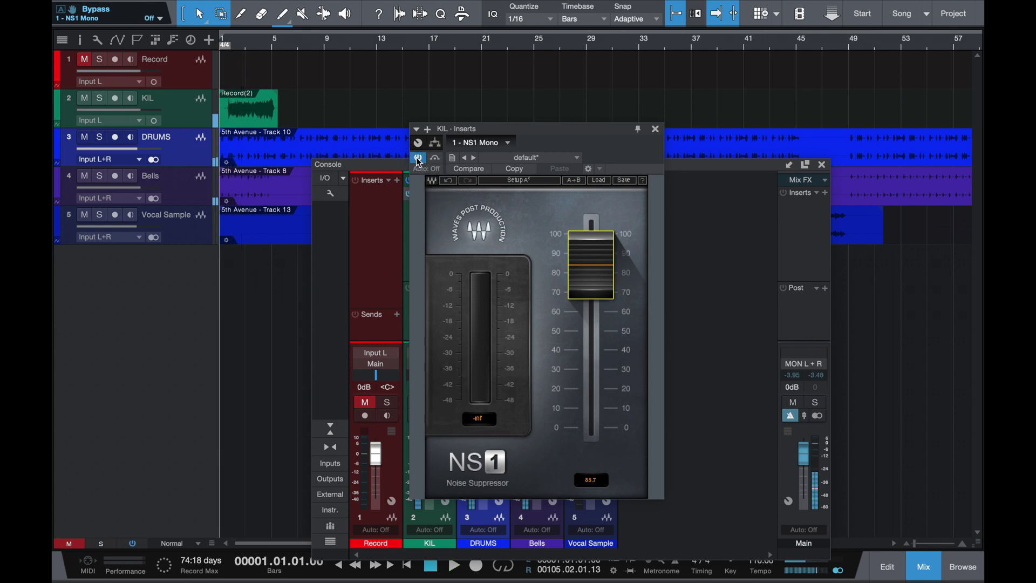
key(space)
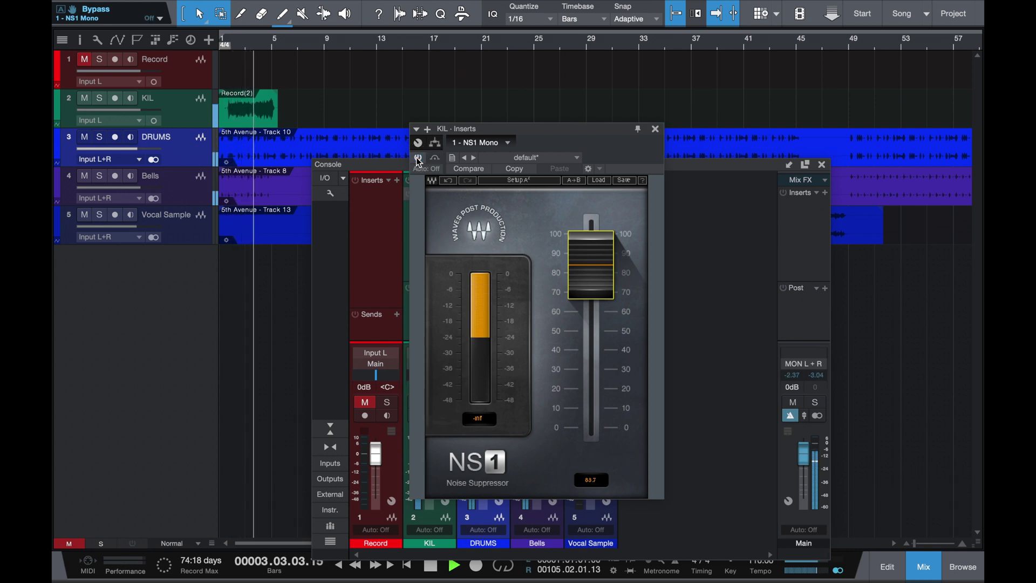
click(419, 159)
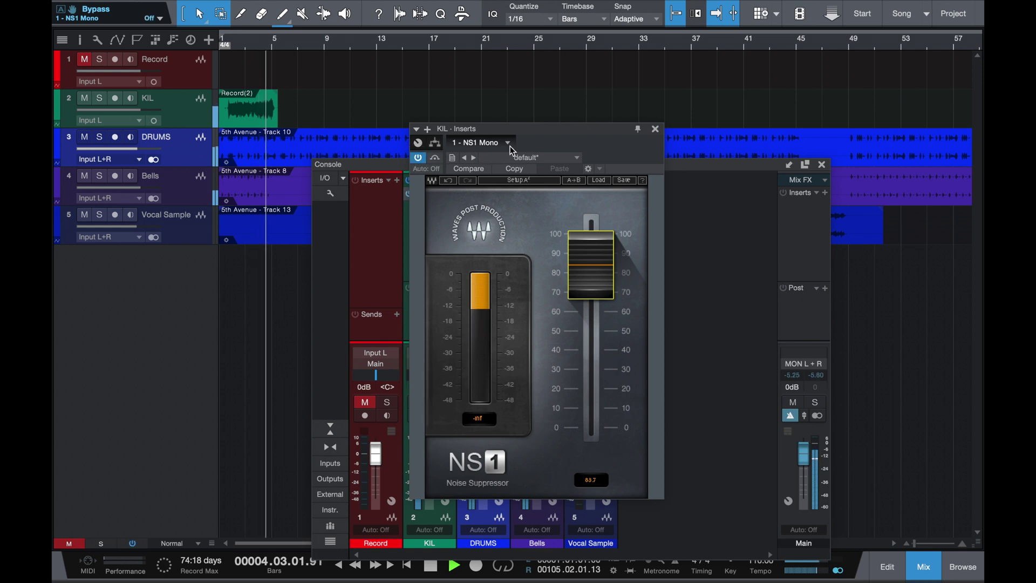
key(space)
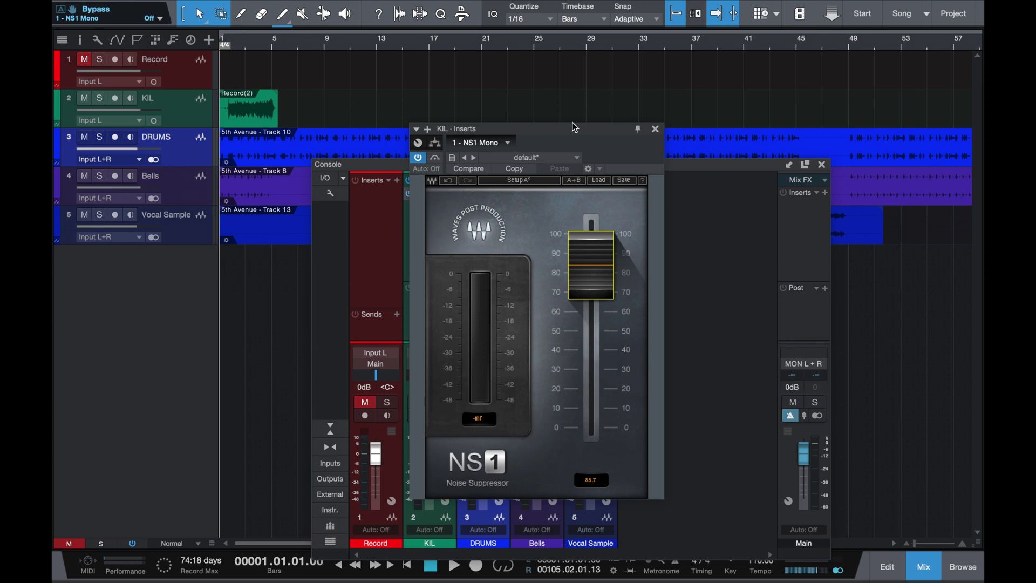
Close the KIL NS1 window and play from bar 17 on the Vocal Sample track.
click(656, 128)
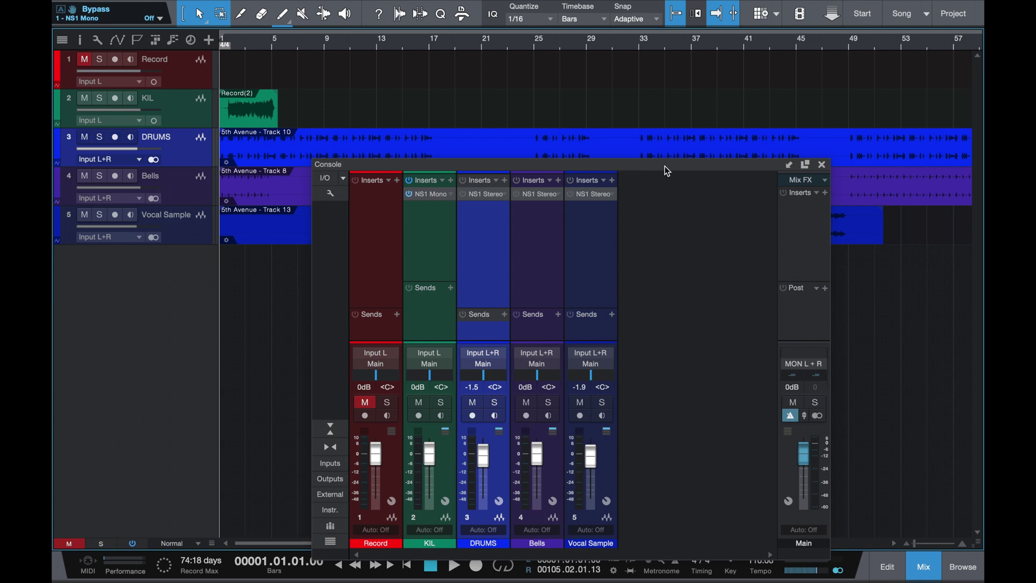
drag(665, 167, 614, 281)
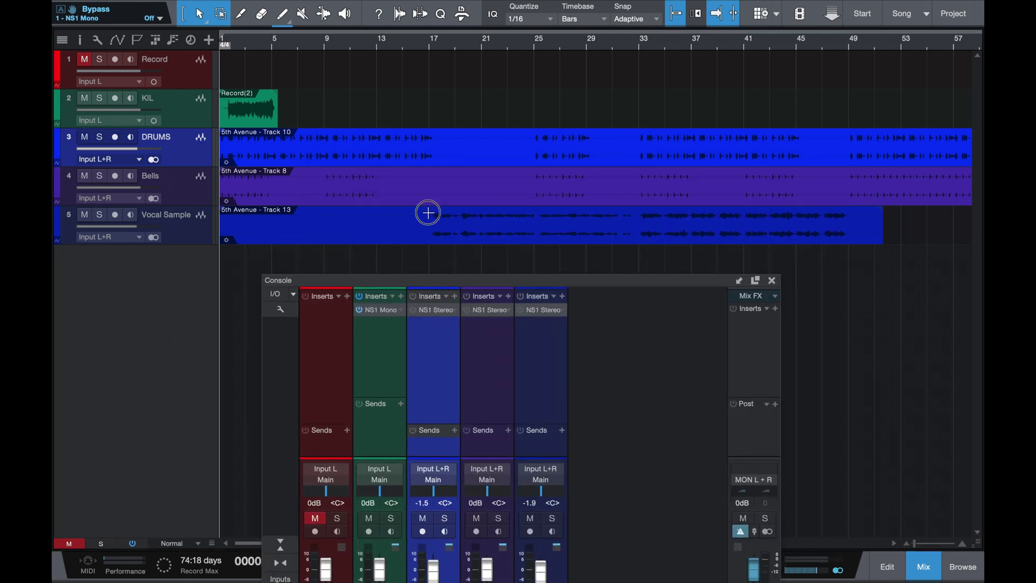
click(428, 213)
key(space)
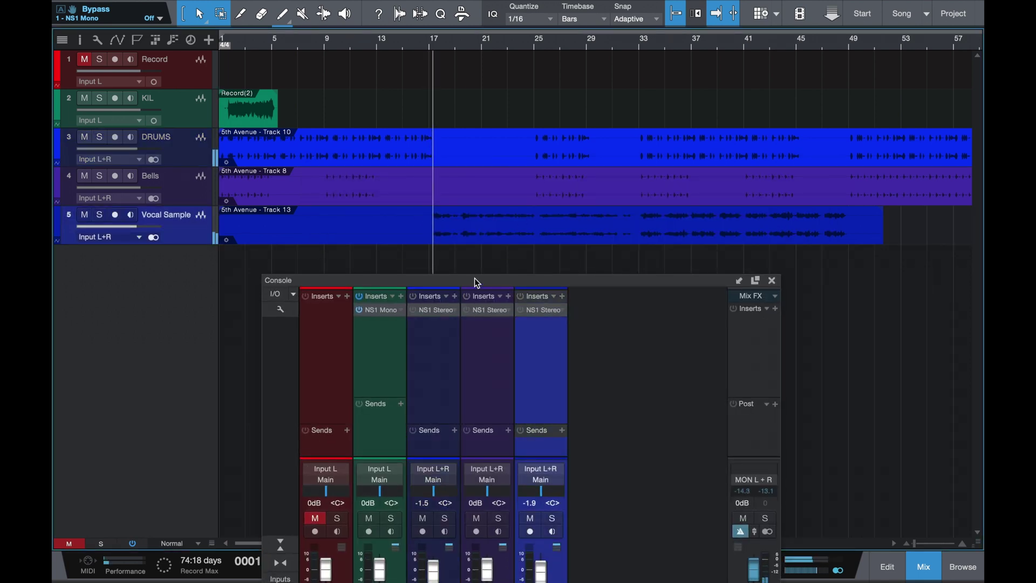
drag(477, 283, 479, 148)
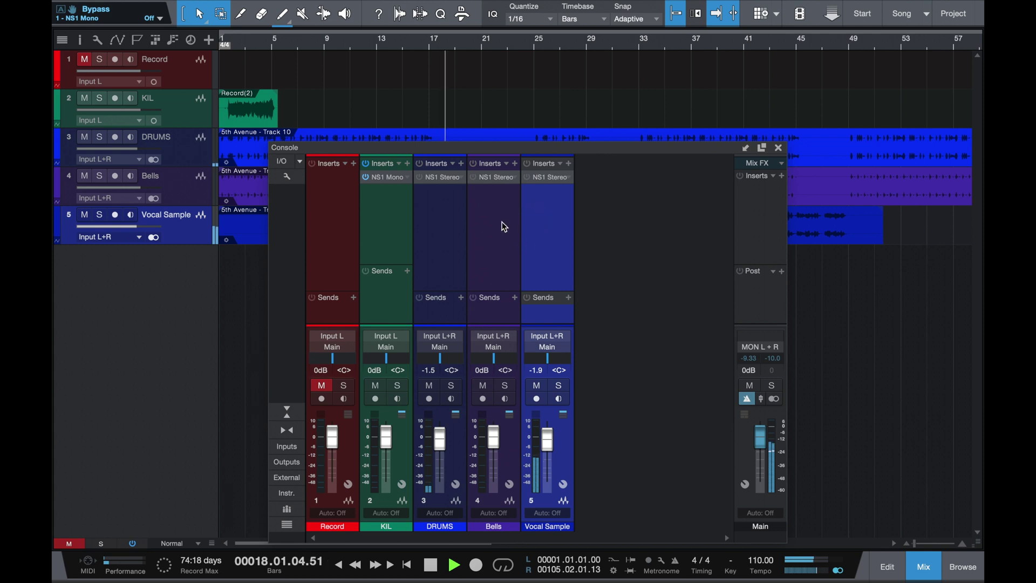
key(space)
click(365, 178)
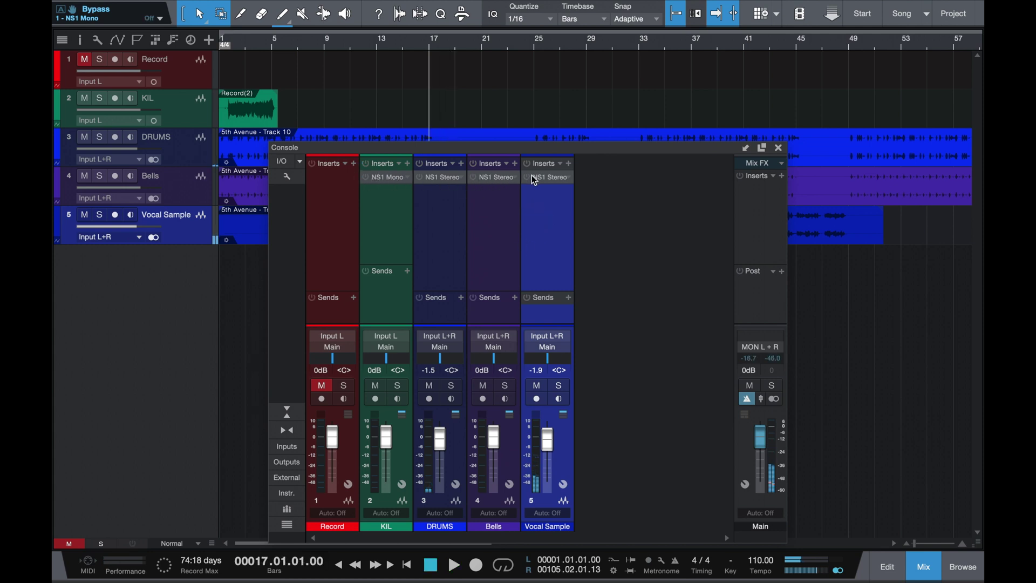
Open the Vocal Sample NS1 Stereo and raise its suppression to 87.8 during playback.
click(528, 177)
click(529, 178)
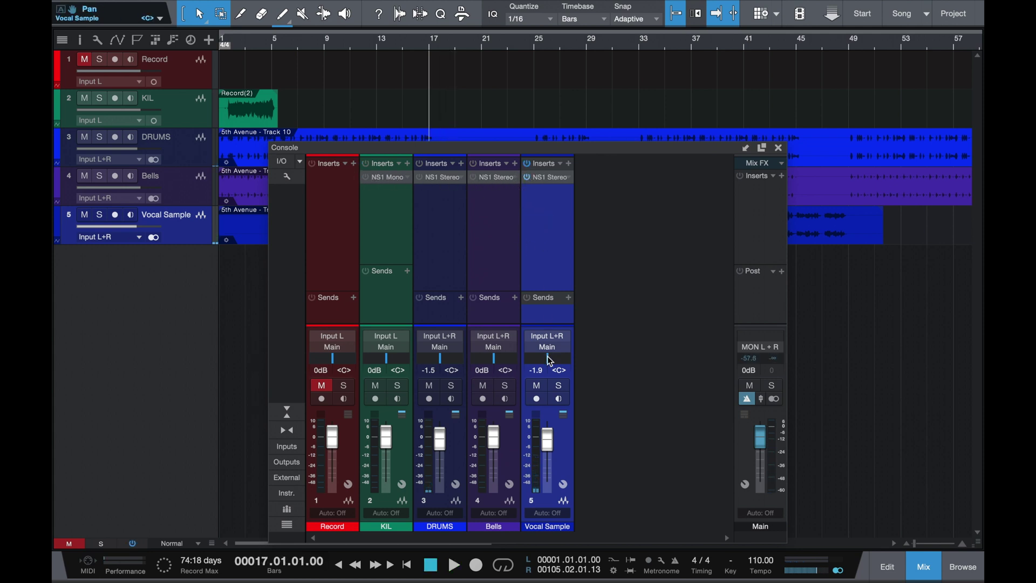
click(544, 182)
key(space)
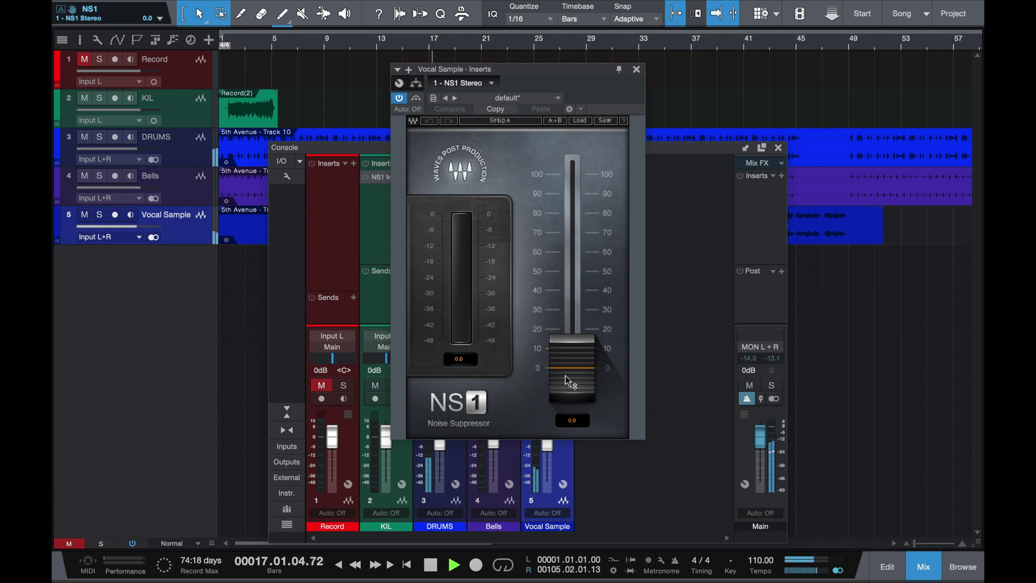
drag(565, 375, 579, 214)
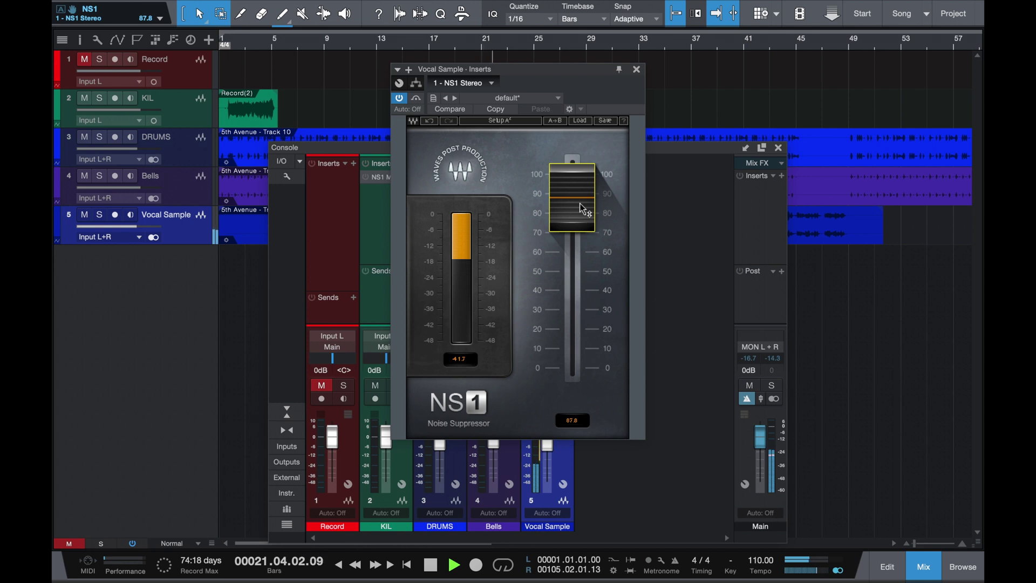
click(400, 98)
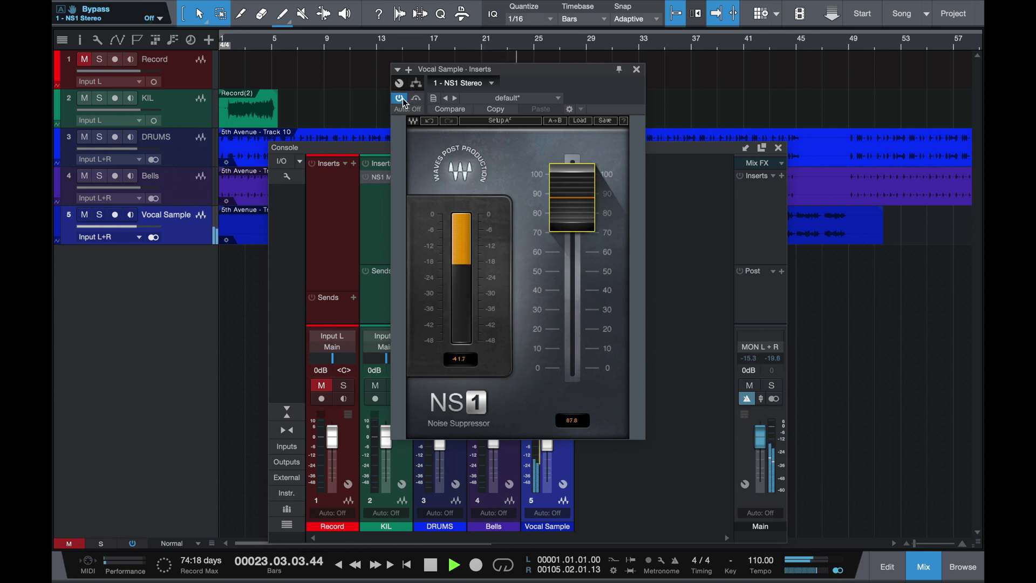
key(space)
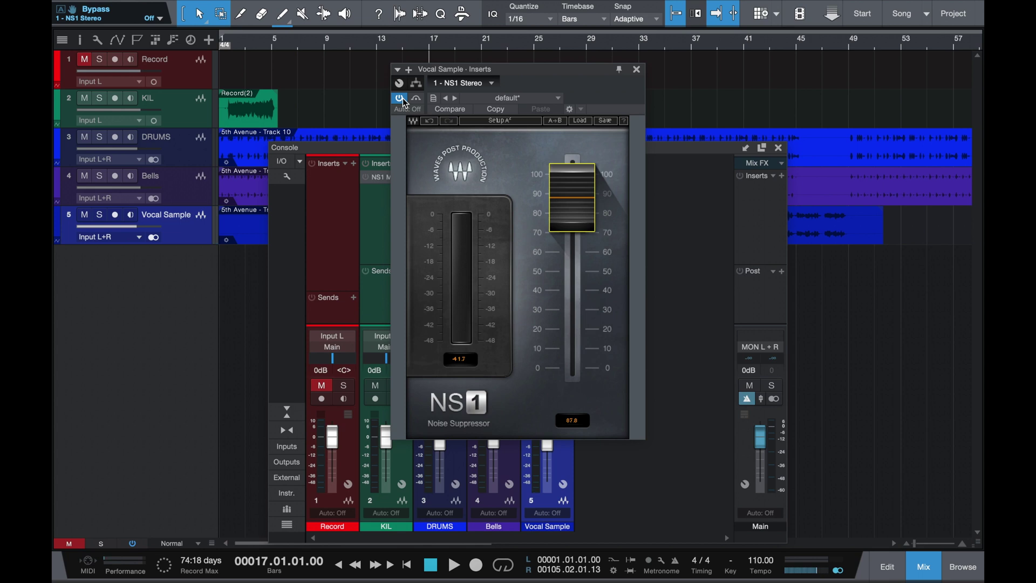
Compare the Vocal Sample suppressor bypassed and active, then close its window.
click(404, 100)
key(space)
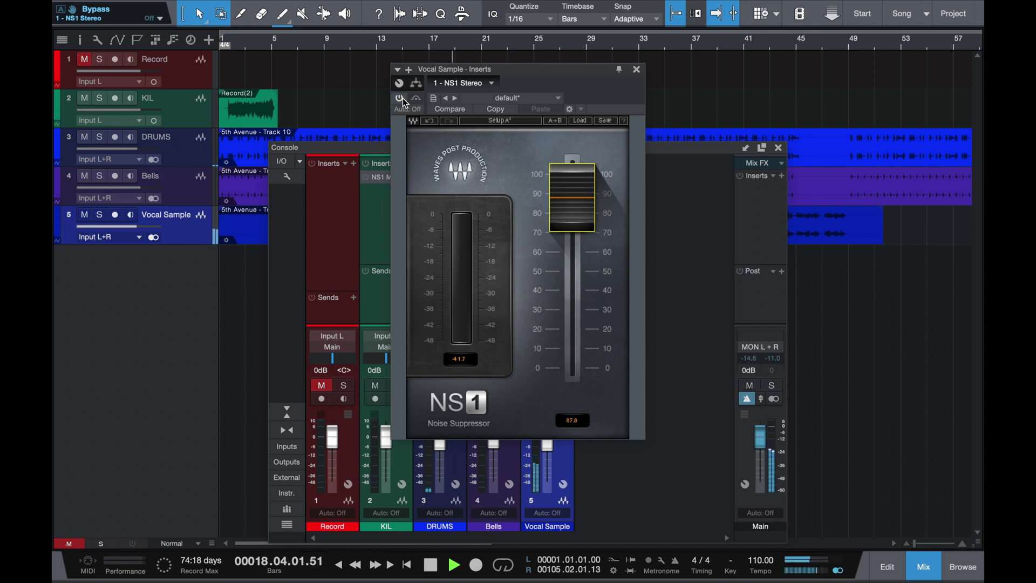
click(404, 100)
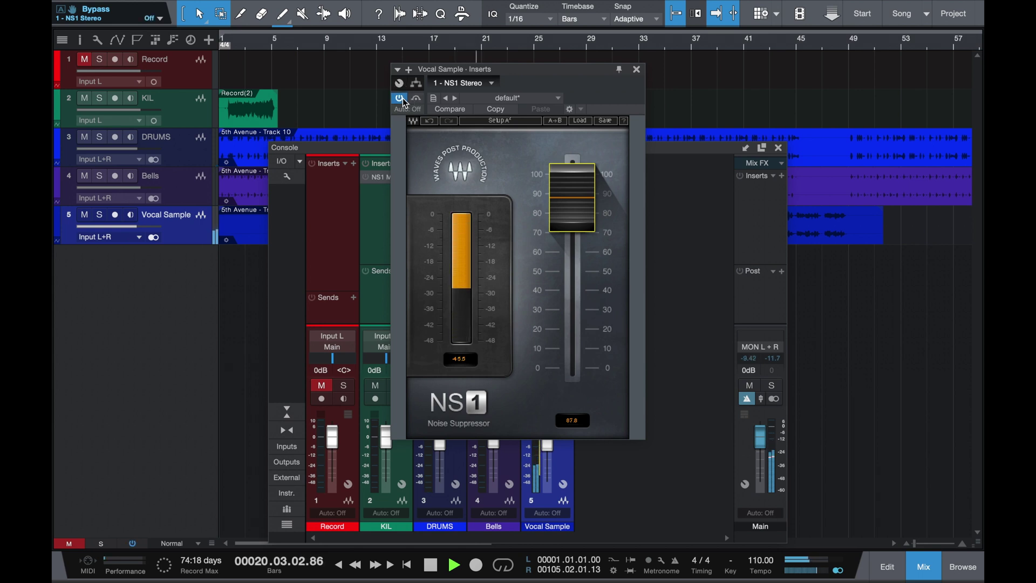
click(401, 98)
key(space)
click(637, 69)
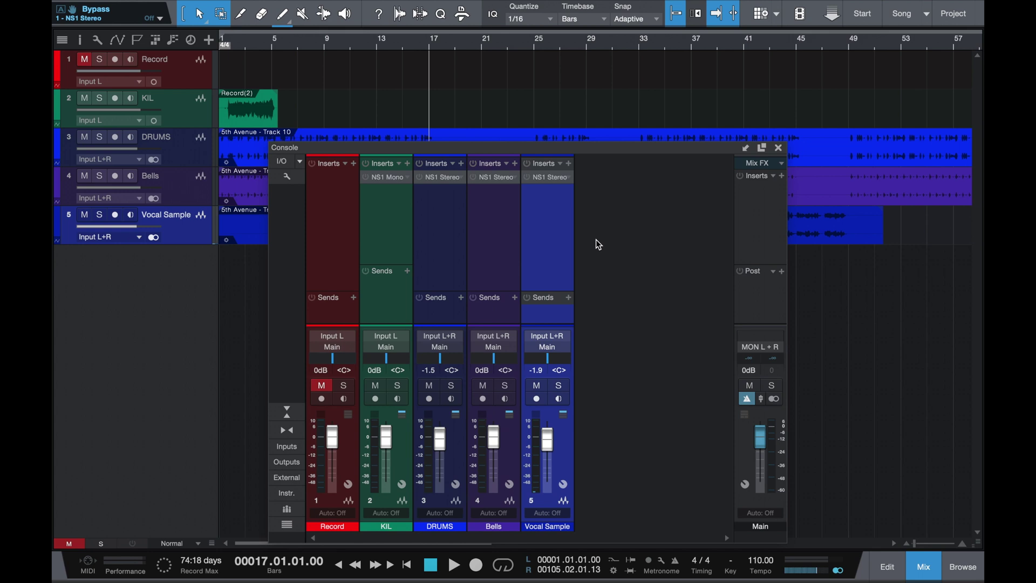
Close and reopen the mixer, check the DRUMS NS1 at 84.3, and close its window.
click(778, 149)
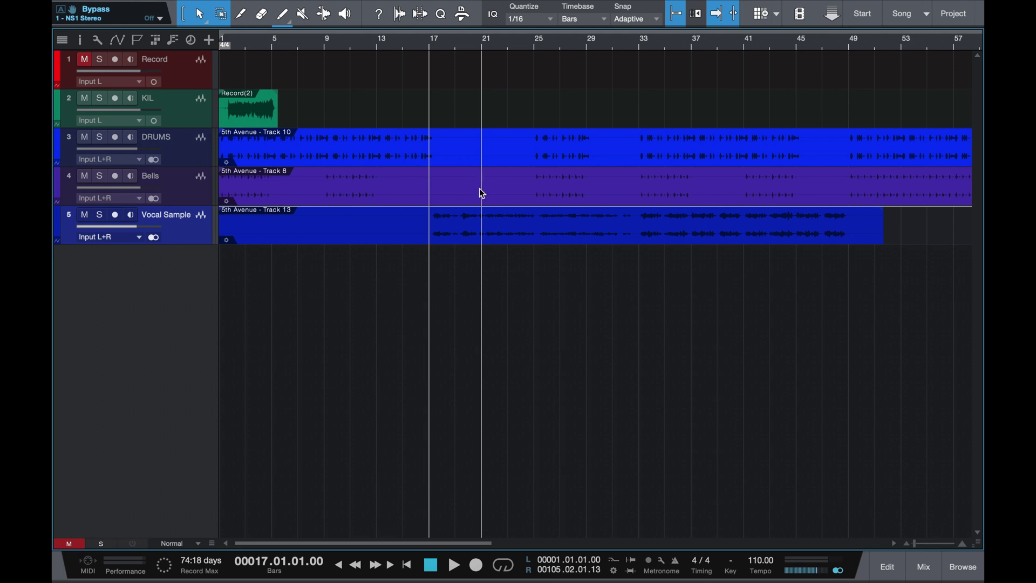
click(925, 572)
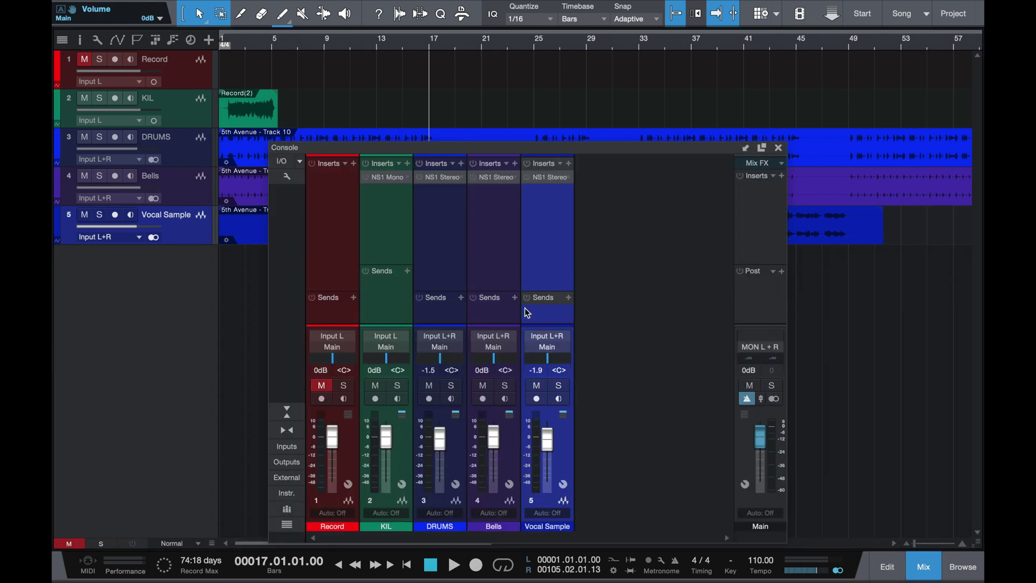
click(451, 177)
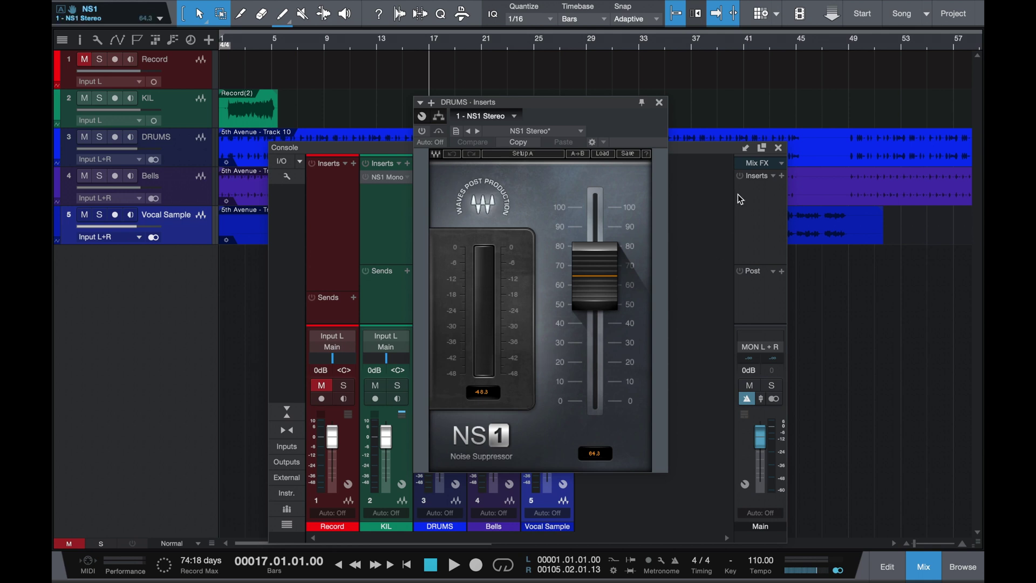
click(660, 102)
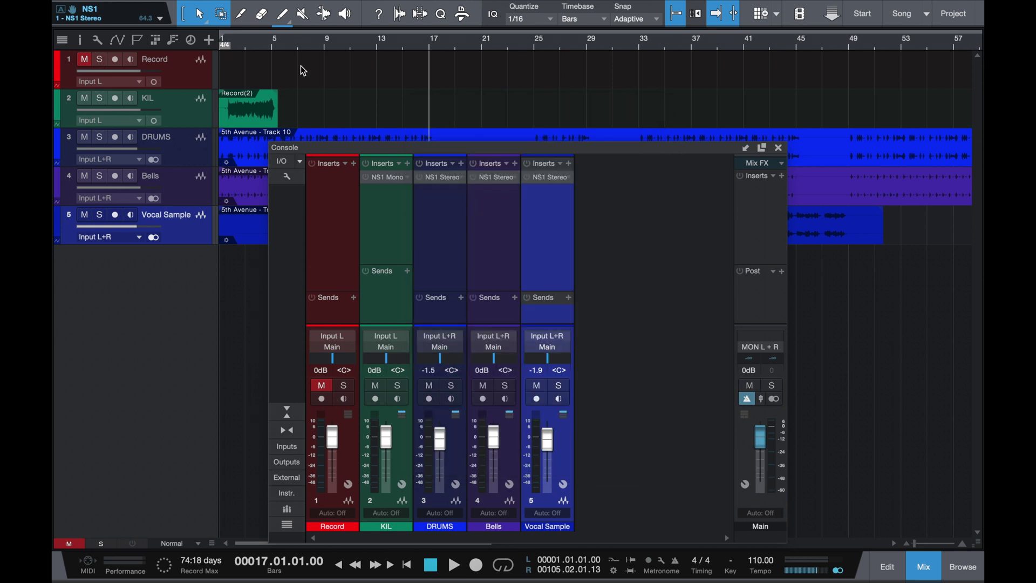
Return the playhead to bar 1, play with KIL soloed, then stop and close the mixer.
click(778, 147)
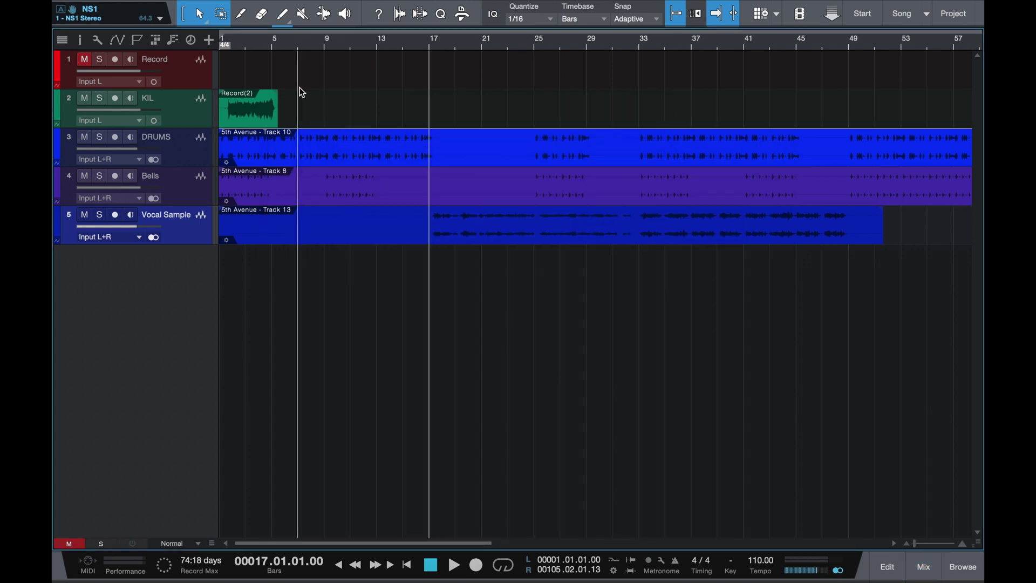
click(259, 43)
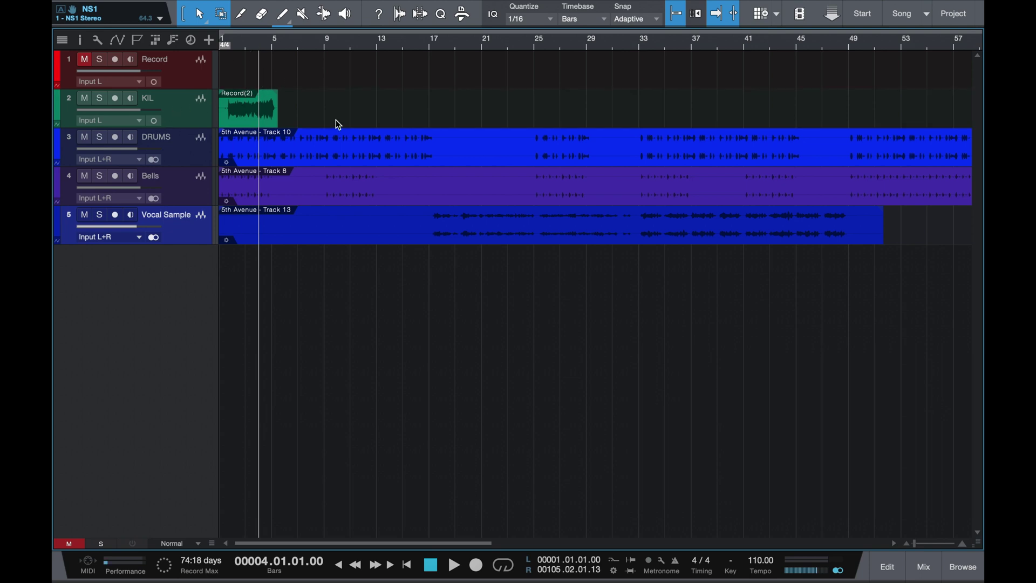
click(434, 567)
key(space)
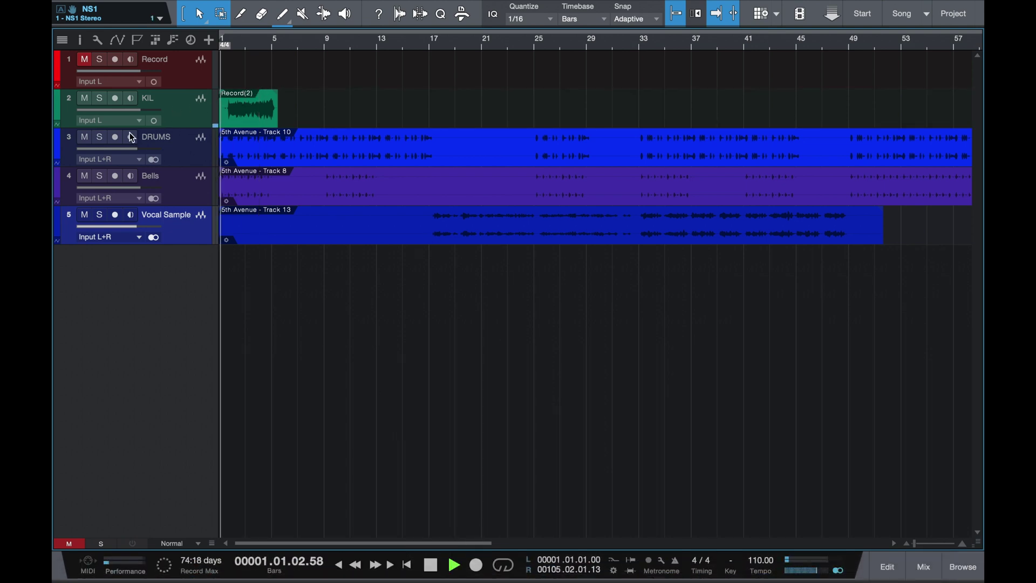
click(100, 99)
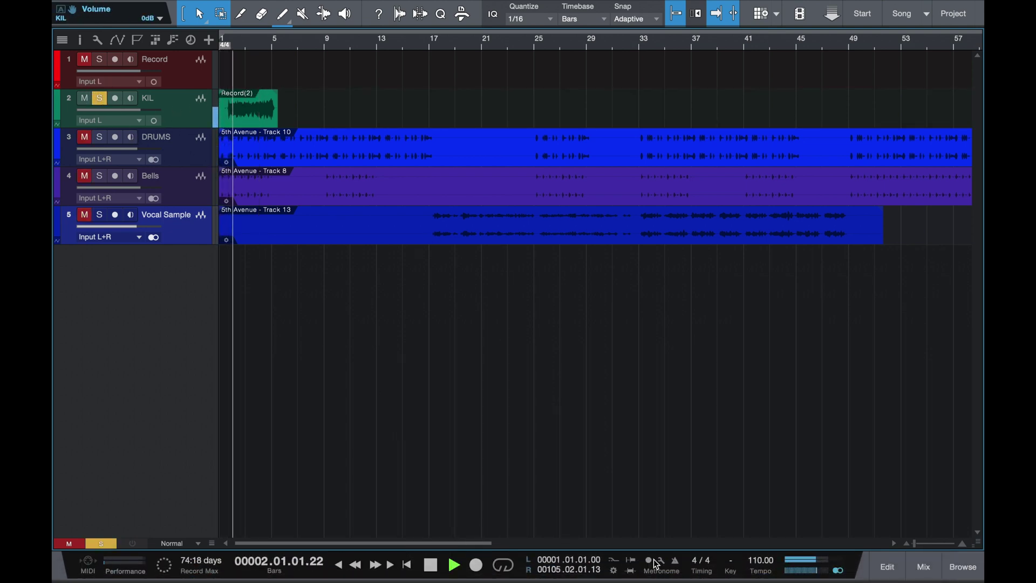
click(926, 566)
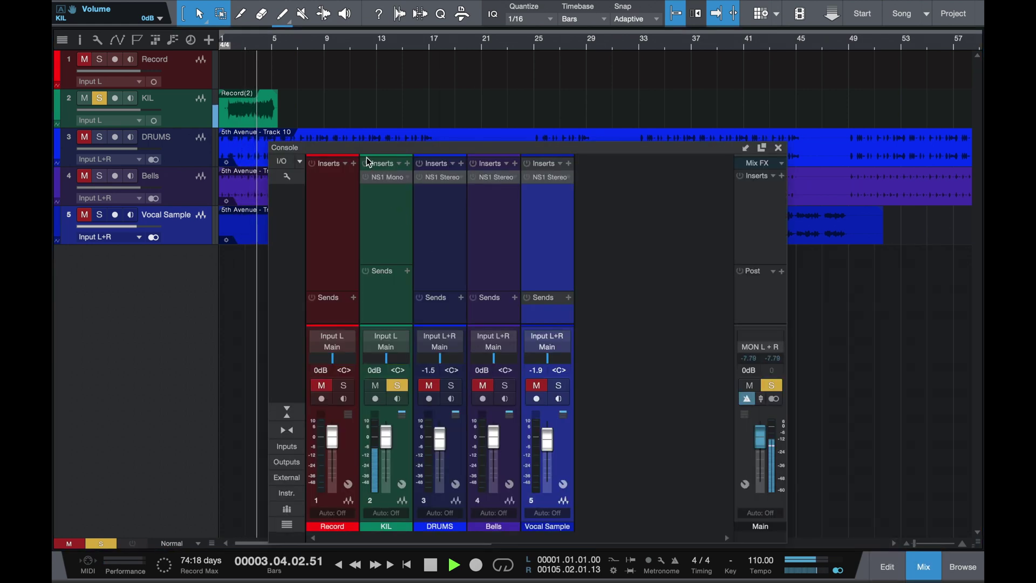
key(space)
click(778, 148)
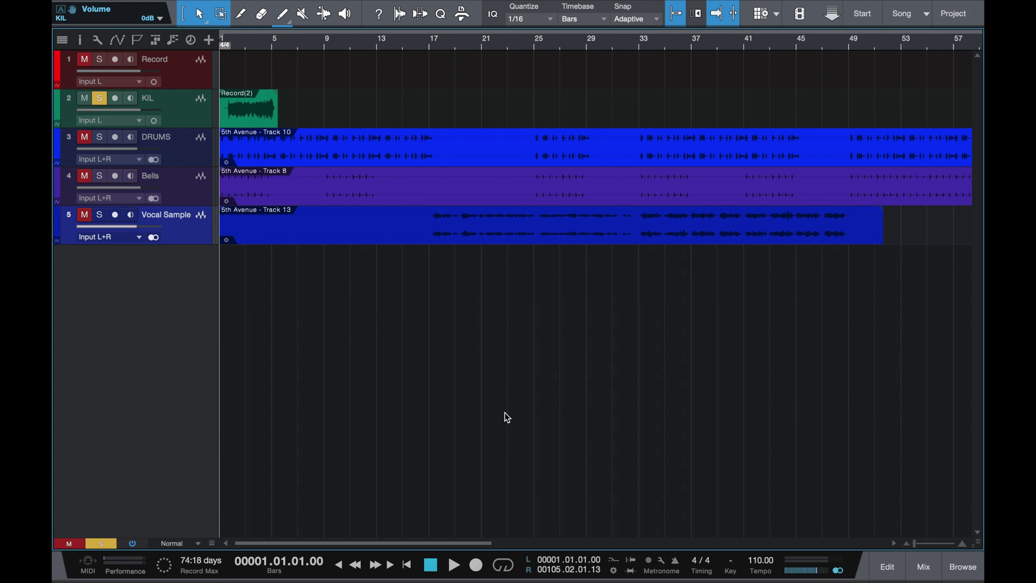
Zoom the arrangement out to show the whole song, bars 1 to 129.
key(w)
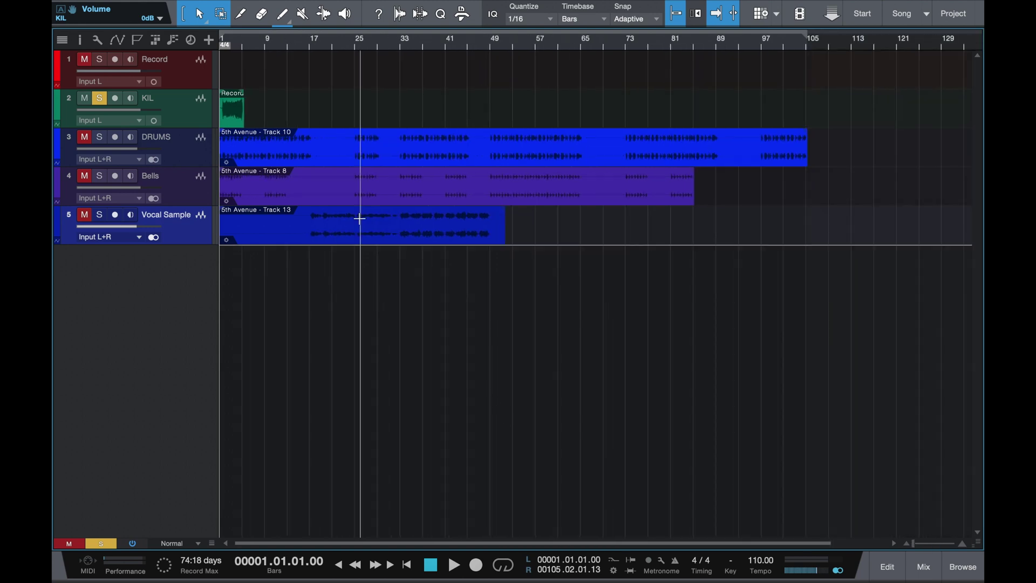